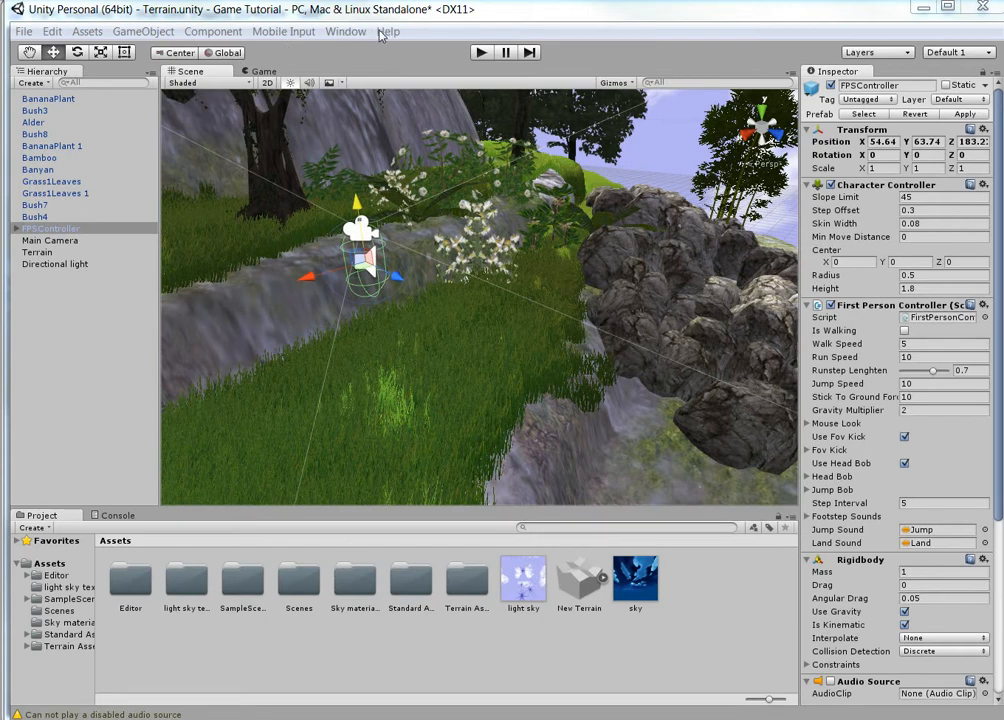
Open the Asset Store and search it for "character controller".
{"action": "left_click", "coordinate": [345, 32]}
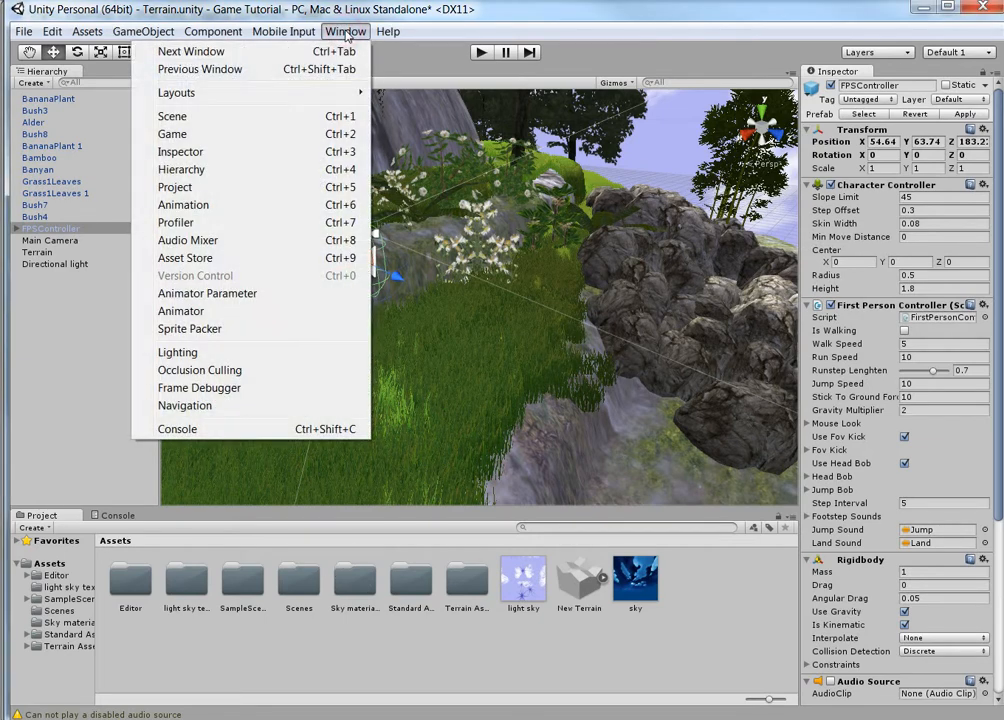
{"action": "left_click", "coordinate": [186, 260]}
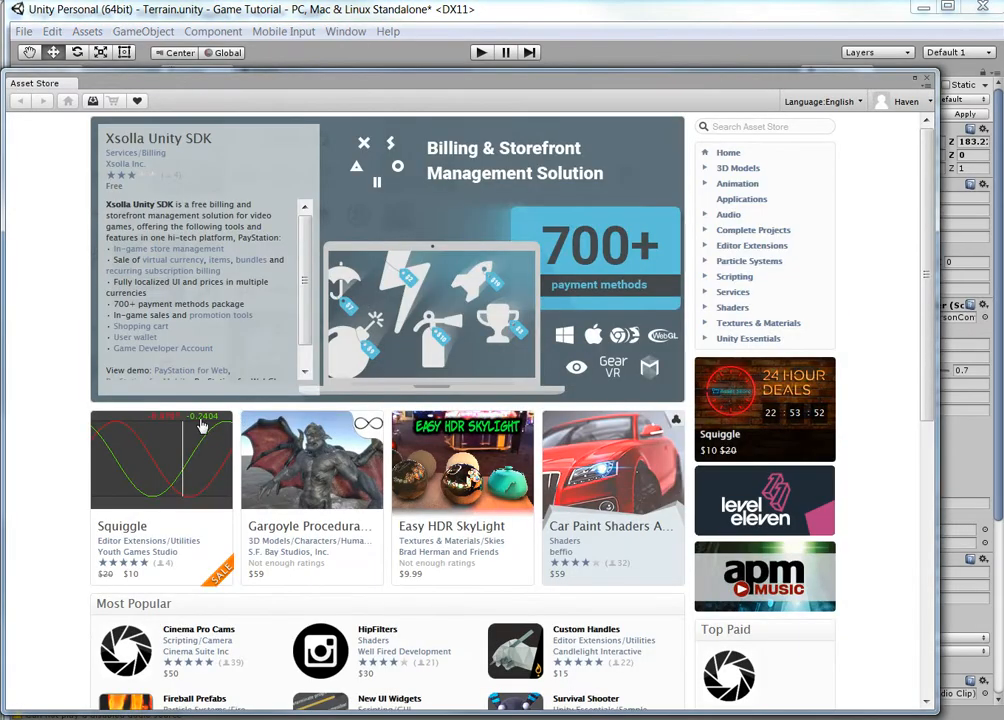
{"action": "left_click", "coordinate": [760, 128]}
{"action": "type", "text": "c"}
{"action": "type", "text": "haracter controller"}
{"action": "key", "text": "Return"}
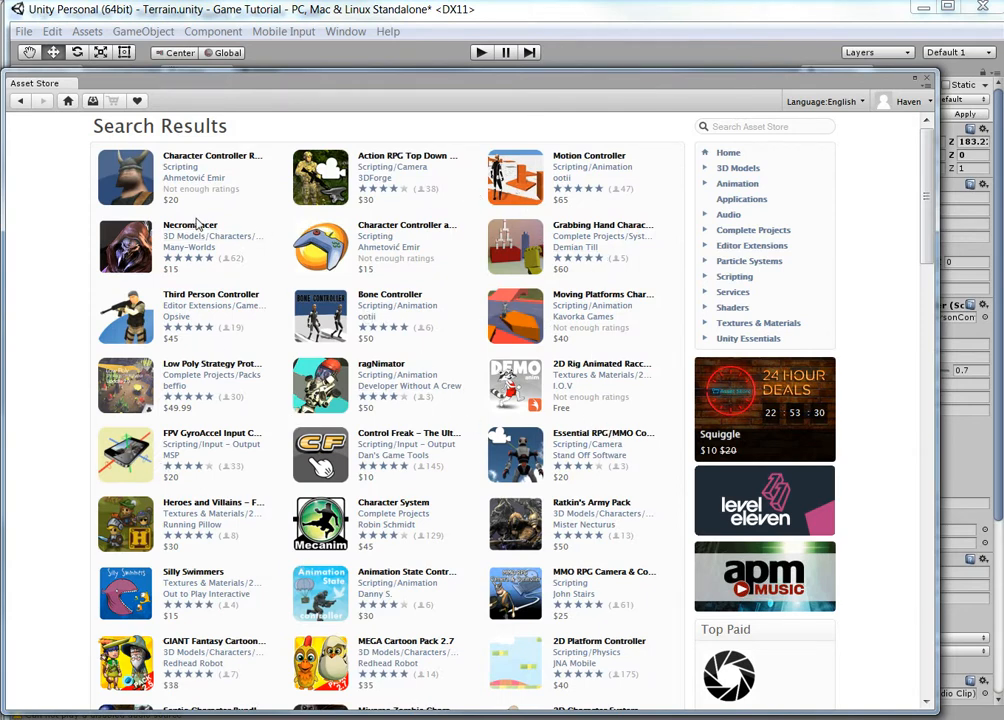
Open the Standard Assets for Unity 4.6 package from the top free list and browse its page and related top free packages.
{"action": "scroll", "coordinate": [425, 472], "scroll_direction": "down", "scroll_amount": 5}
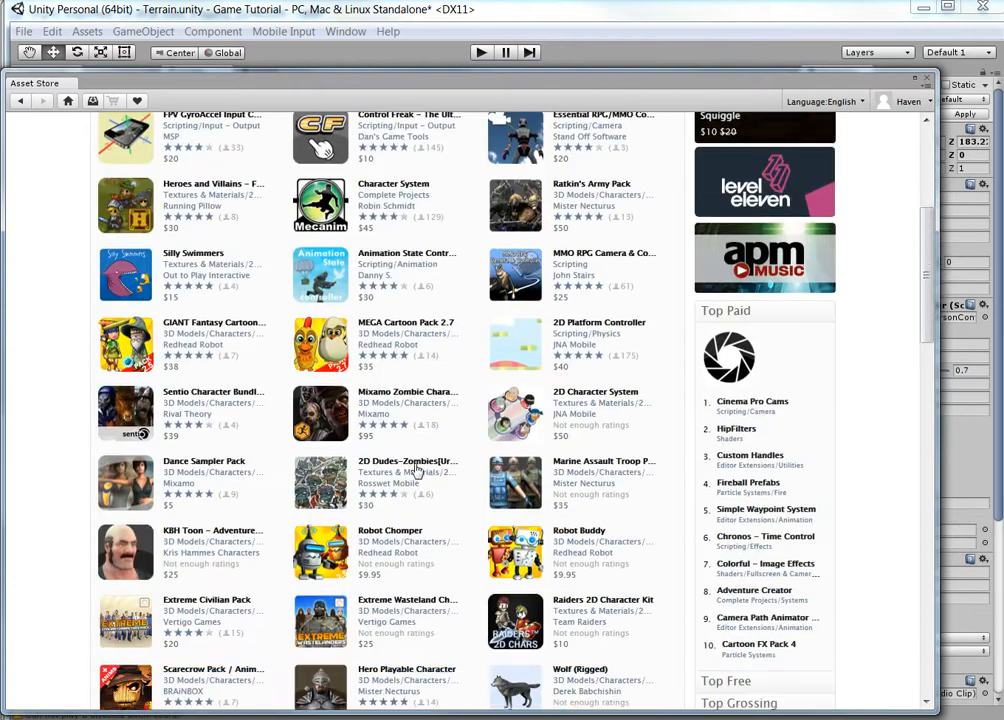
{"action": "scroll", "coordinate": [415, 470], "scroll_direction": "down", "scroll_amount": 3}
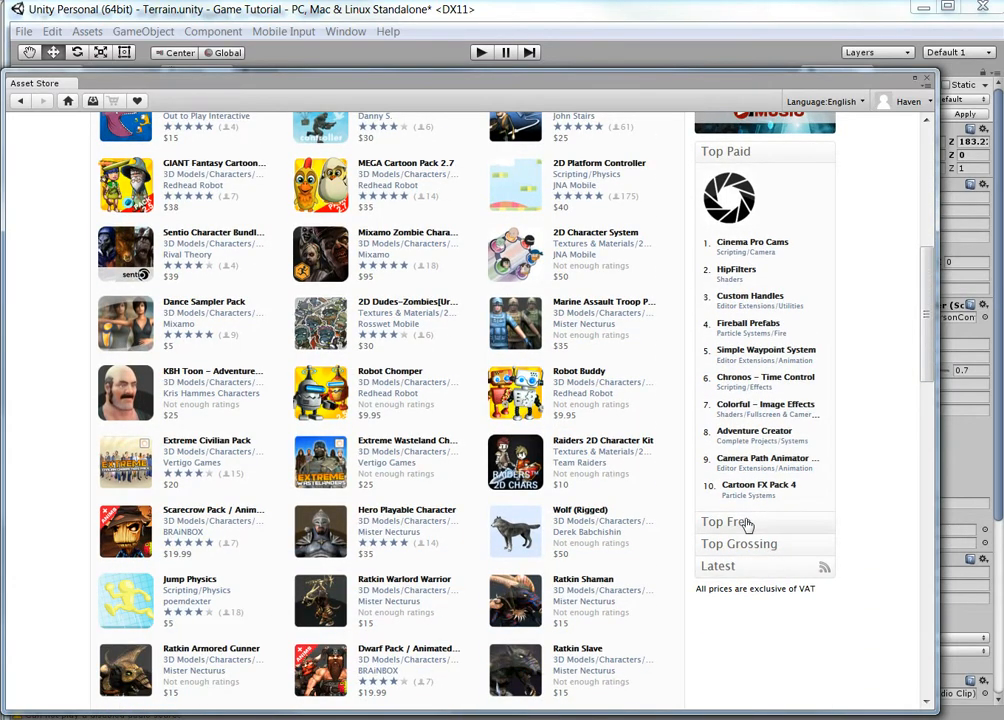
{"action": "left_click", "coordinate": [728, 522]}
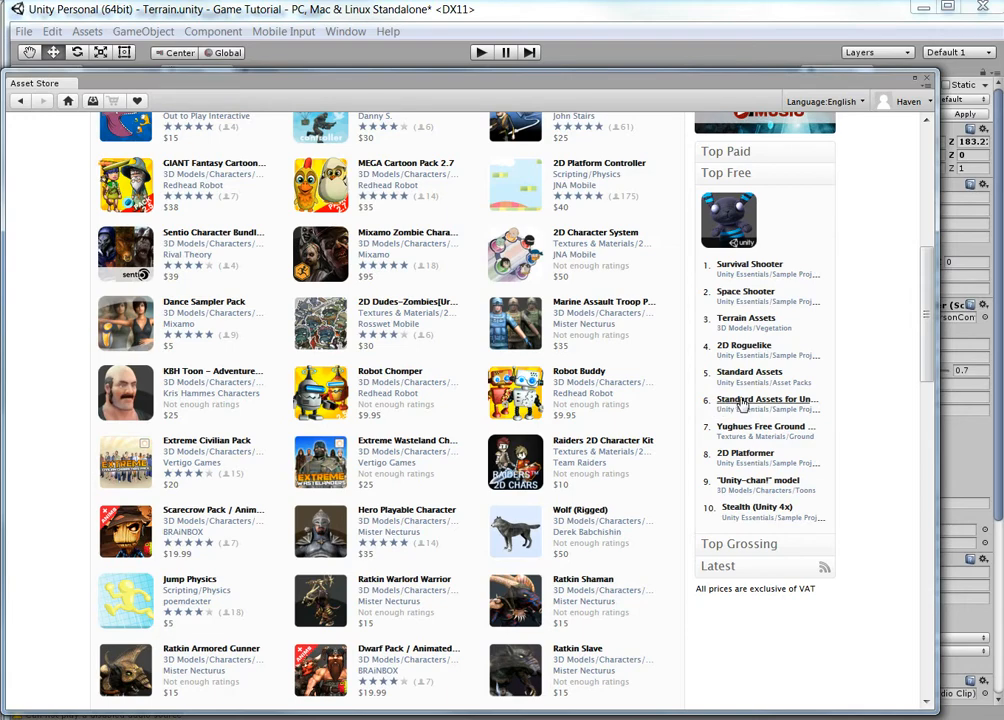
{"action": "left_click", "coordinate": [738, 402]}
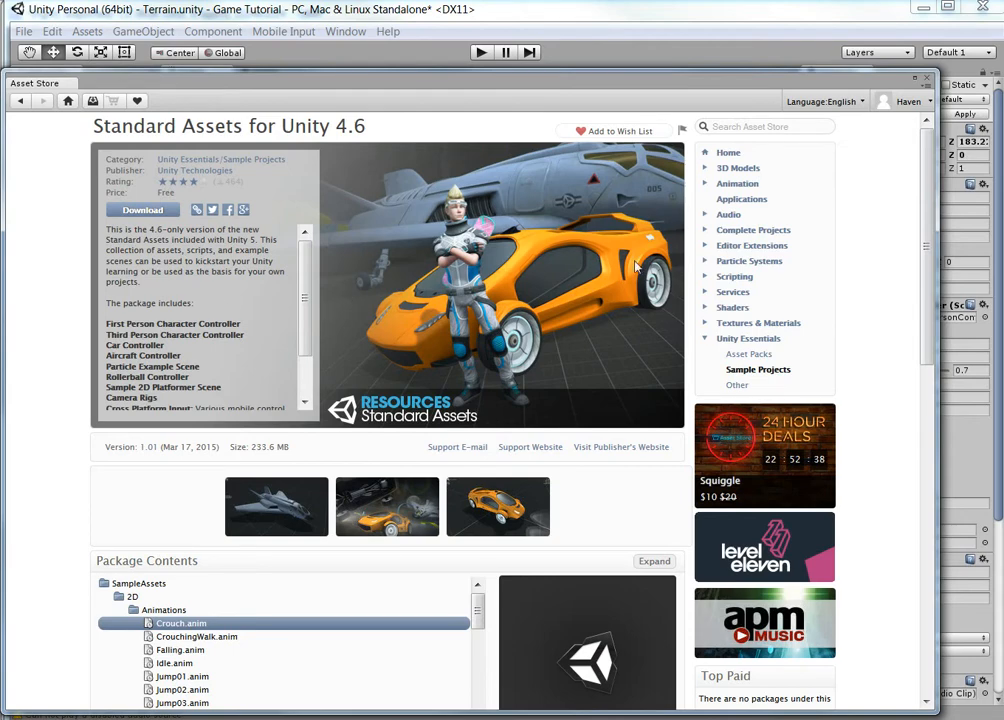
{"action": "left_click_drag", "start_coordinate": [927, 245], "coordinate": [930, 438]}
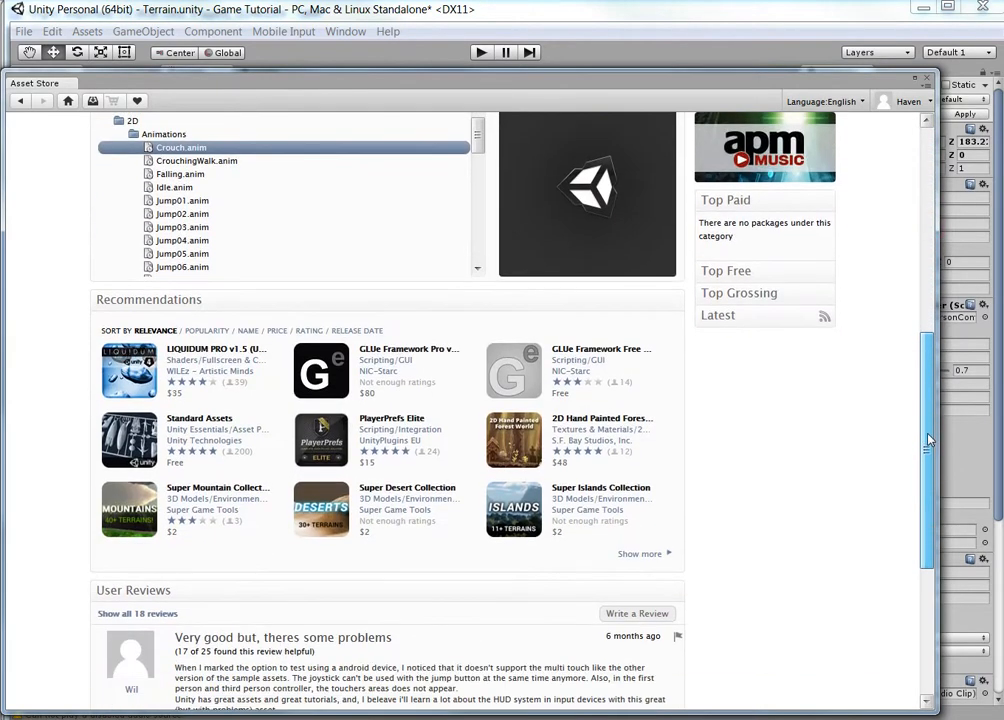
{"action": "left_click", "coordinate": [733, 289]}
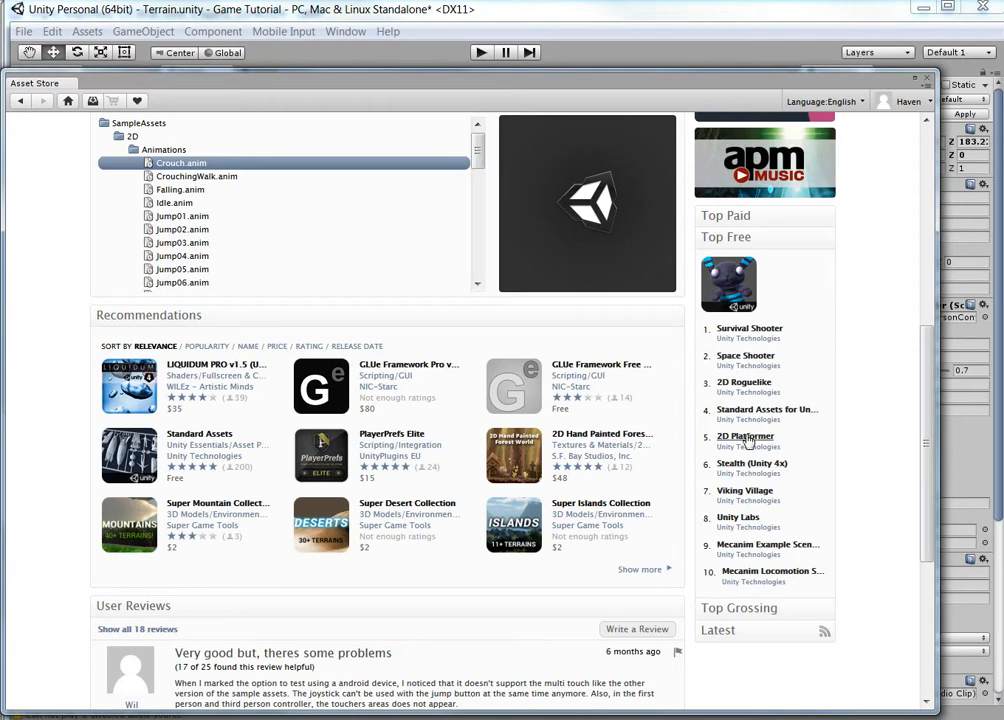
{"action": "scroll", "coordinate": [847, 475], "scroll_direction": "up", "scroll_amount": 5}
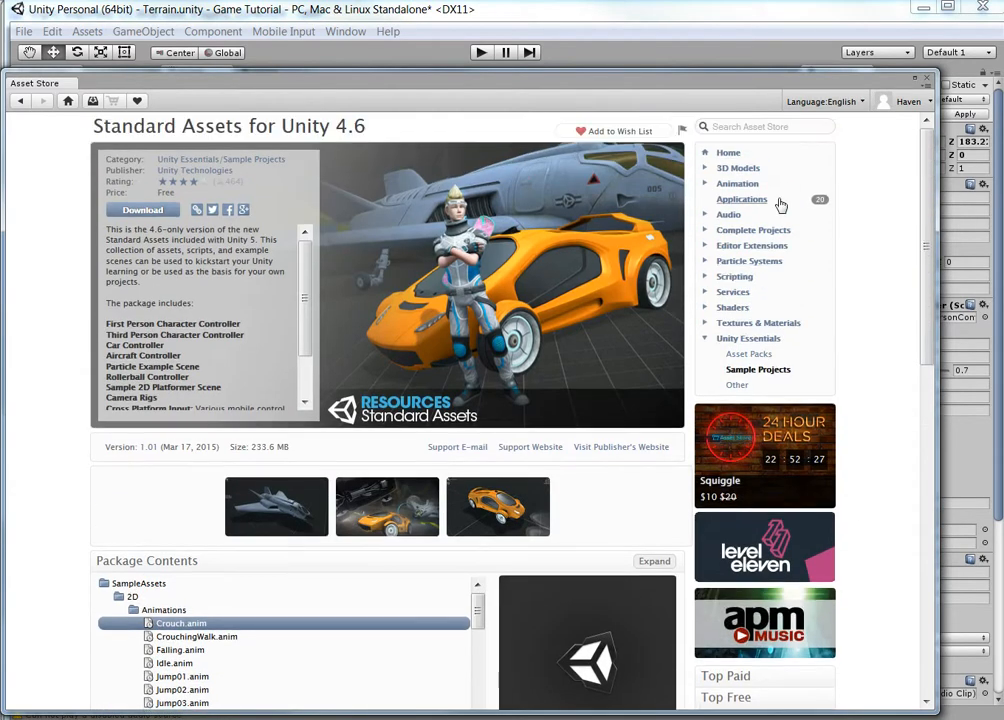
Return to the search results, view the Standard Assets package from the top free list, read its description, and close the Asset Store.
{"action": "left_click", "coordinate": [20, 101]}
{"action": "scroll", "coordinate": [887, 426], "scroll_direction": "down", "scroll_amount": 5}
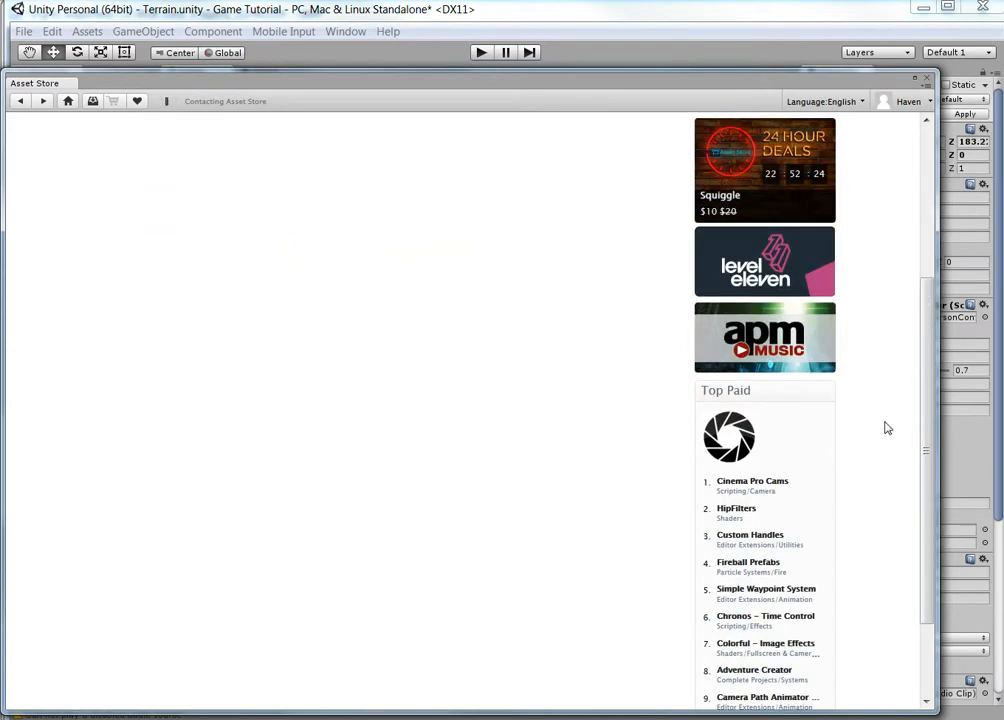
{"action": "scroll", "coordinate": [886, 427], "scroll_direction": "down", "scroll_amount": 3}
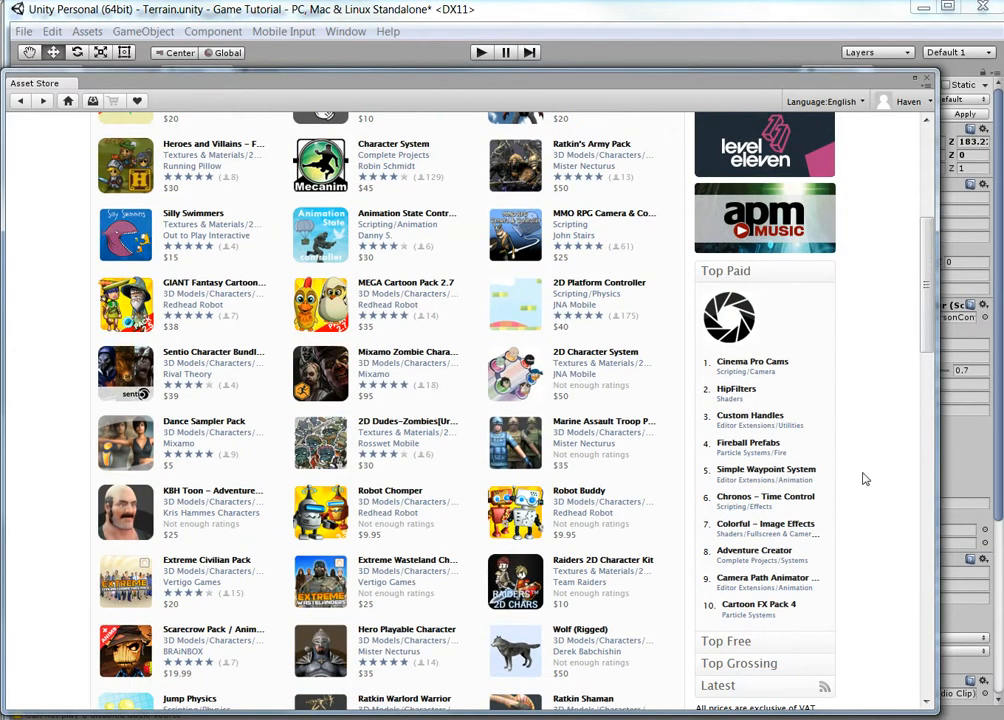
{"action": "scroll", "coordinate": [863, 475], "scroll_direction": "down", "scroll_amount": 2}
{"action": "left_click", "coordinate": [748, 561]}
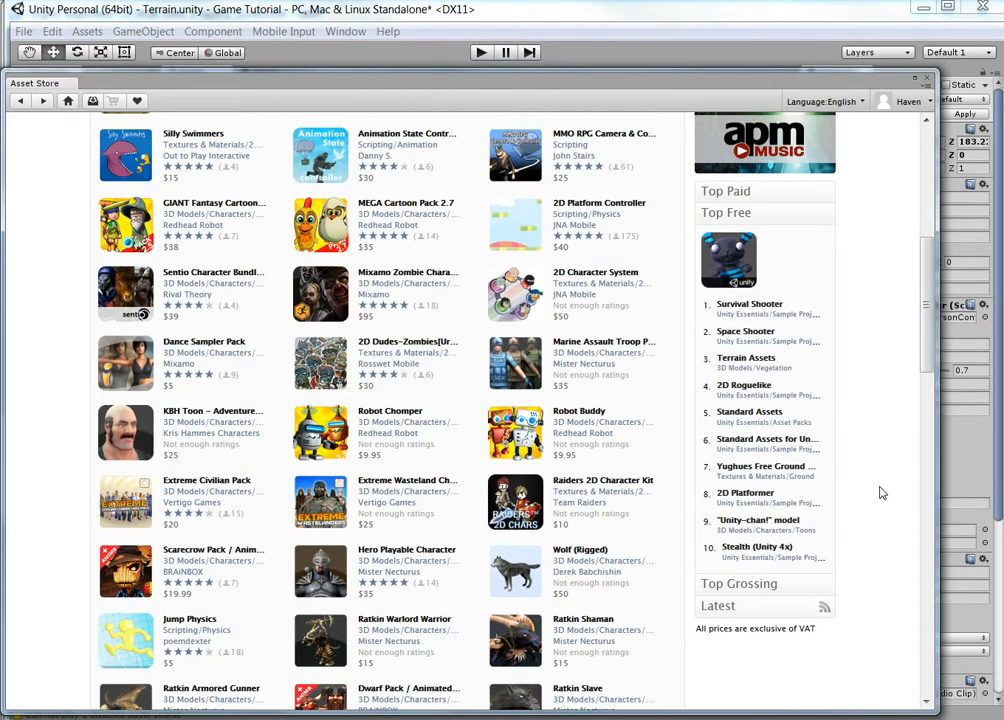
{"action": "left_click", "coordinate": [745, 414]}
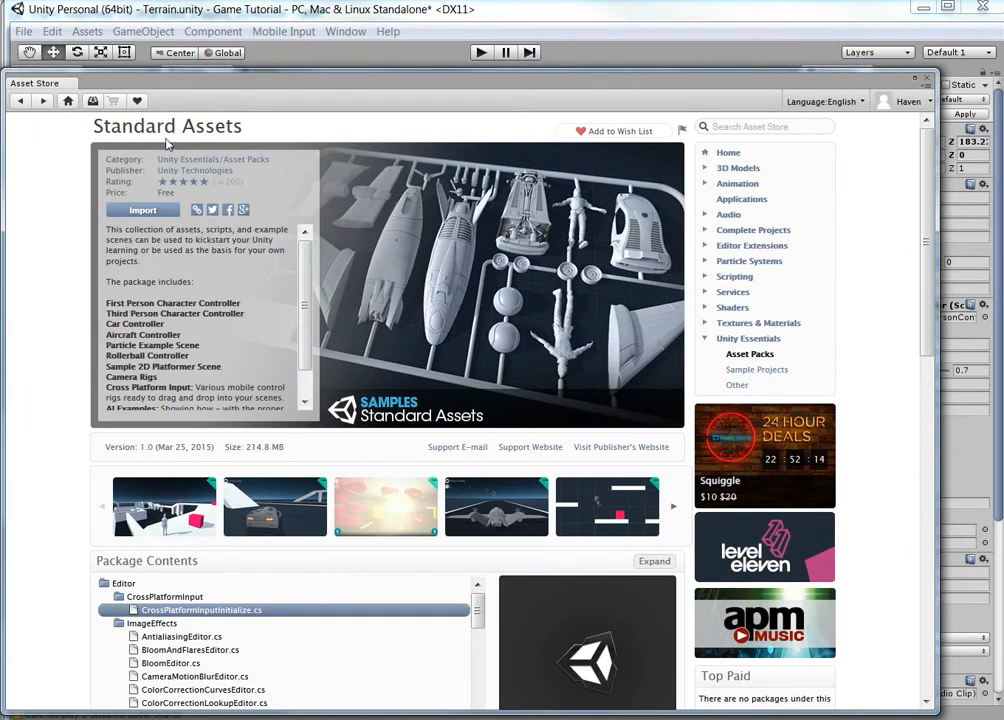
{"action": "scroll", "coordinate": [258, 405], "scroll_direction": "down", "scroll_amount": 1}
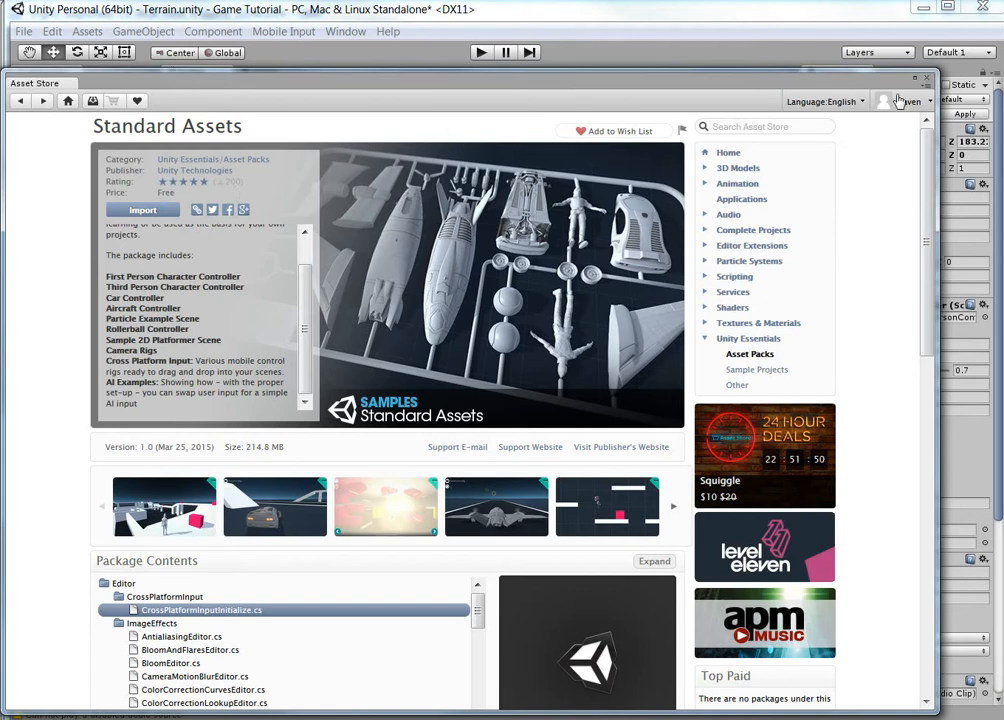
{"action": "left_click", "coordinate": [926, 79]}
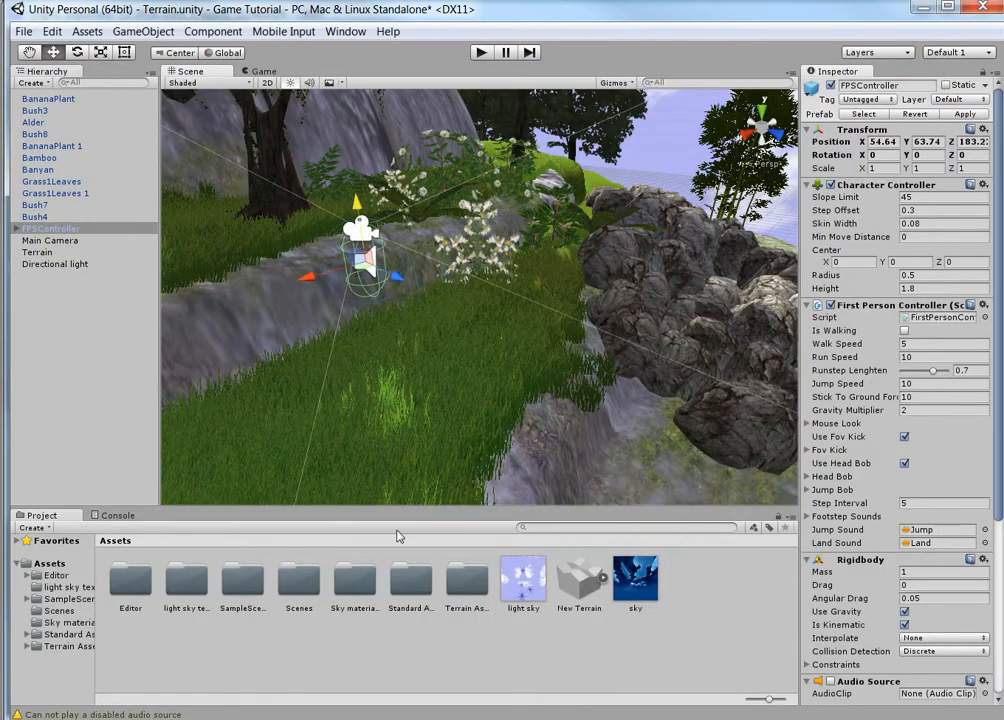
Expand the Standard Assets folder in the project, widen the folder tree, and open the Character Controllers subfolder.
{"action": "left_click", "coordinate": [68, 634]}
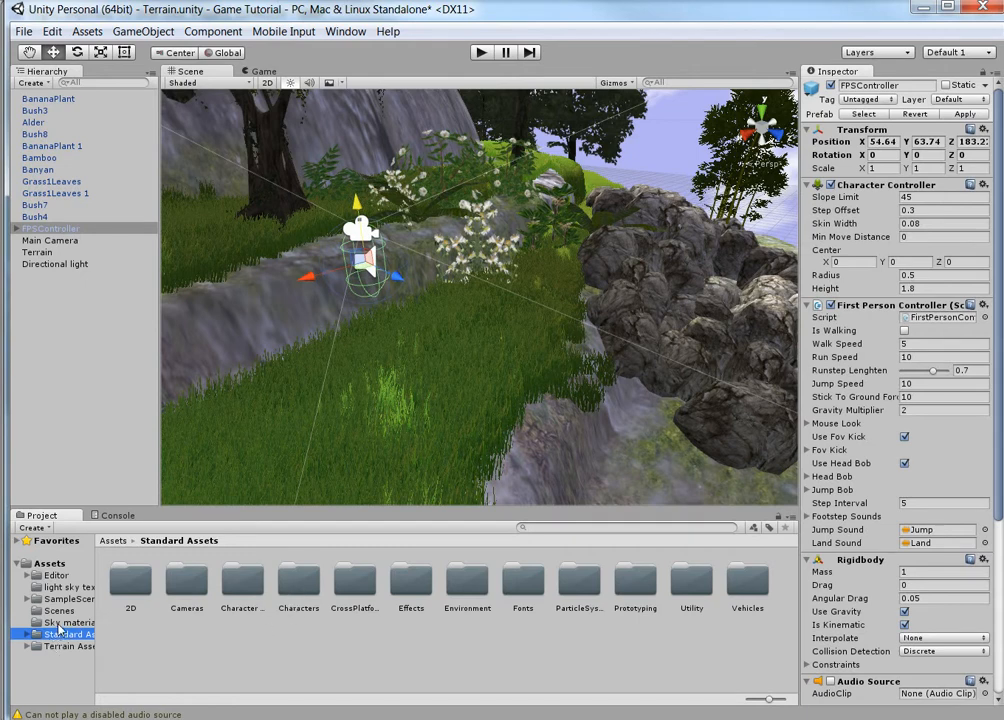
{"action": "left_click", "coordinate": [28, 635]}
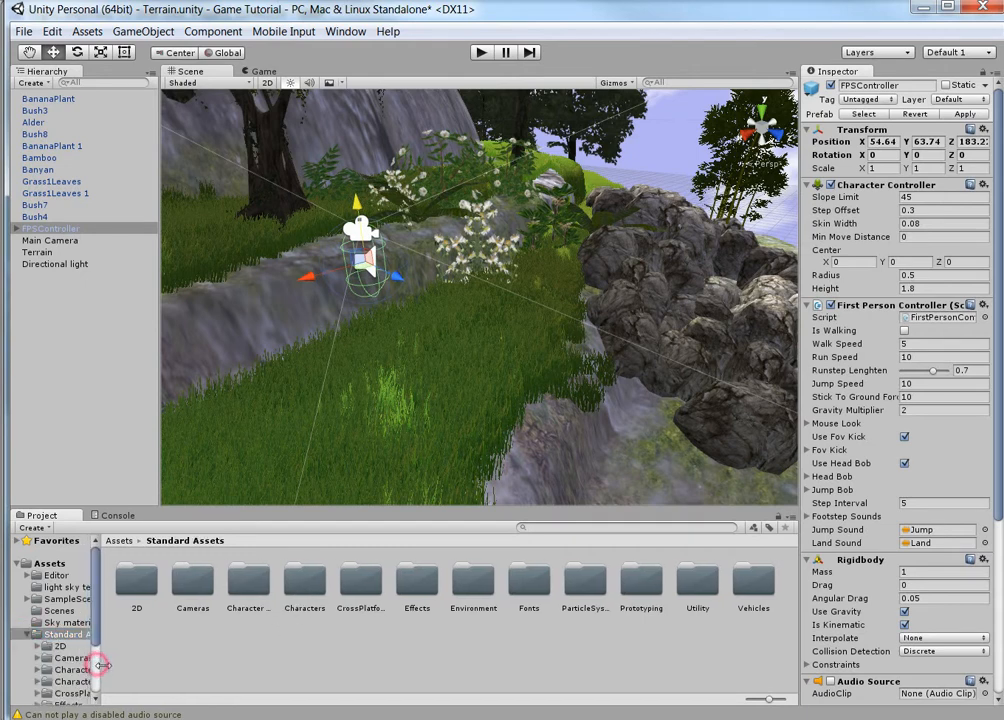
{"action": "left_click_drag", "start_coordinate": [95, 668], "coordinate": [169, 669]}
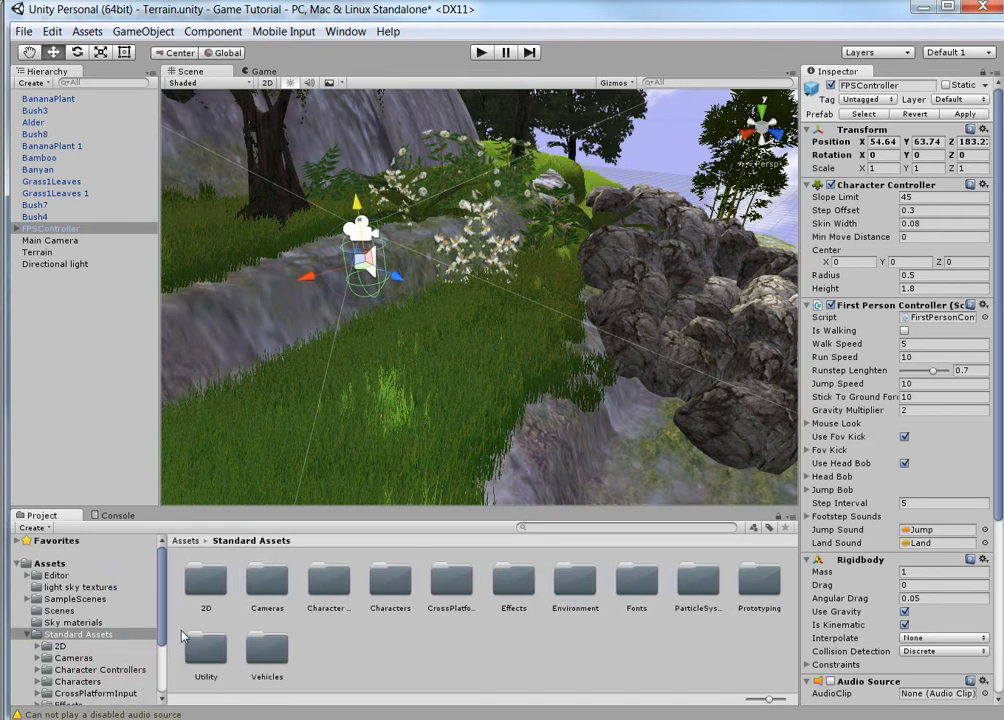
{"action": "left_click_drag", "start_coordinate": [161, 616], "coordinate": [163, 650]}
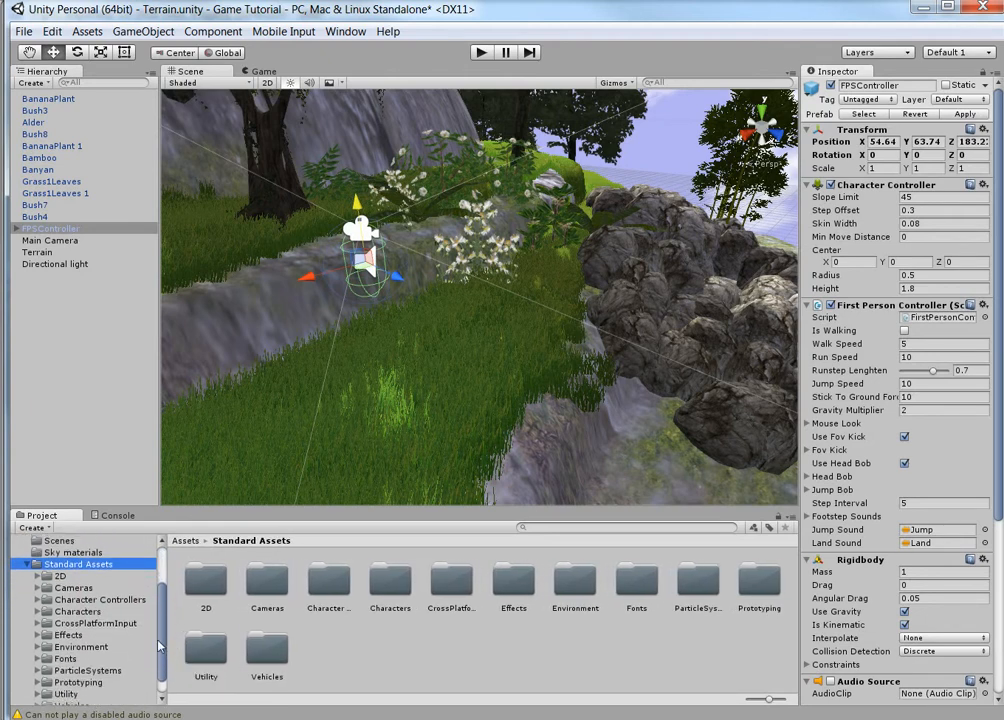
{"action": "left_click", "coordinate": [87, 600]}
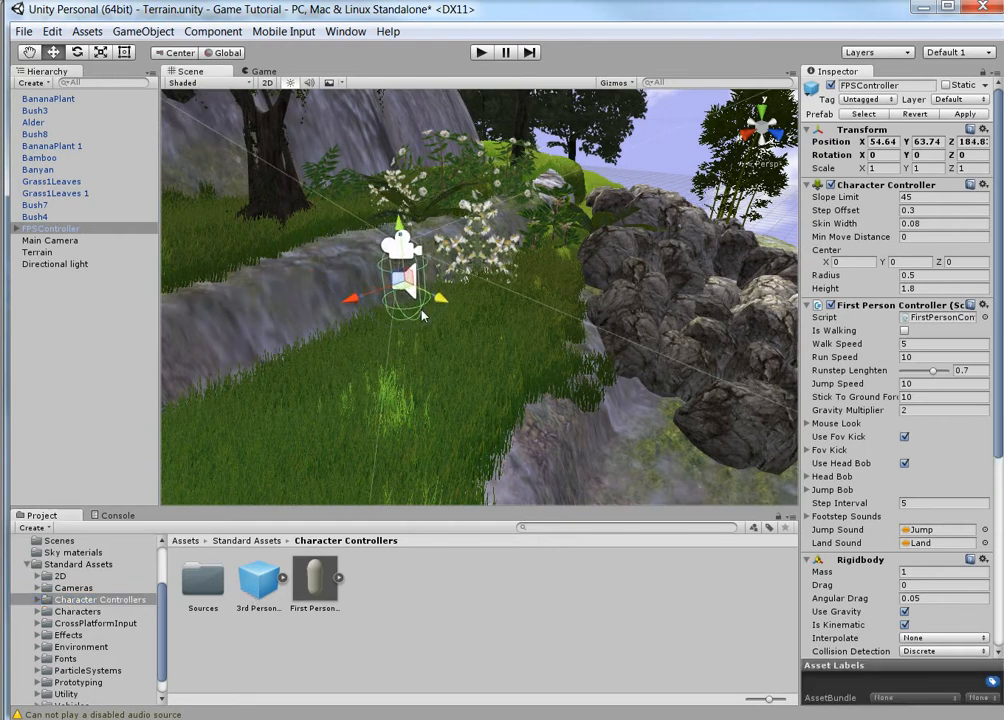
Replace the FPSController with the First Person Controller prefab on the grass and raise it to a Y position of about 62.51.
{"action": "key", "text": "Delete"}
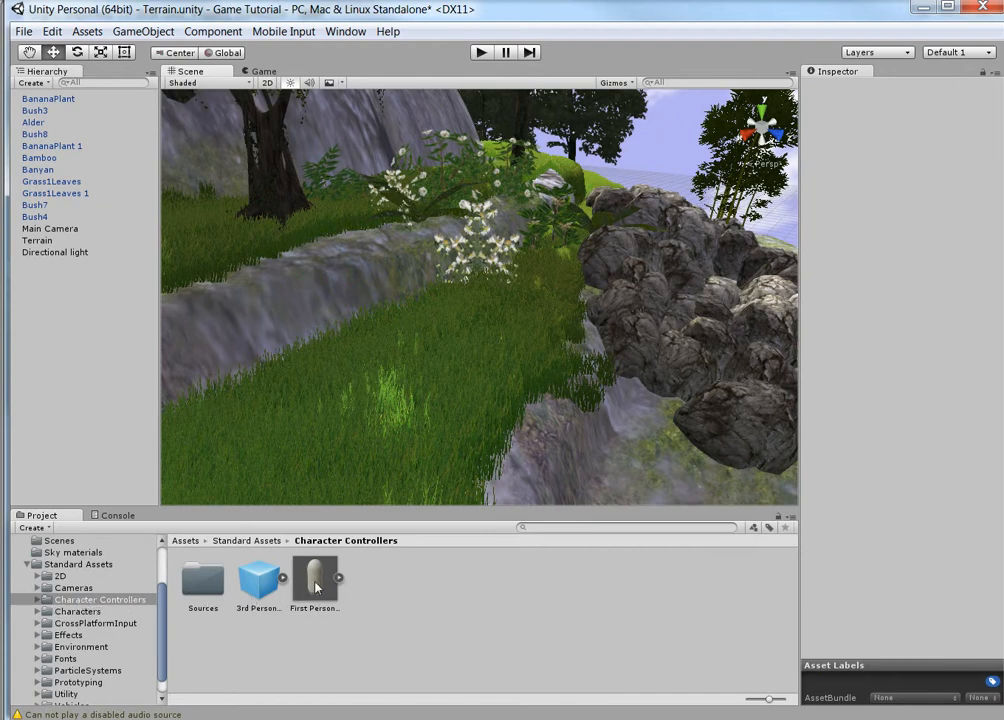
{"action": "left_click_drag", "start_coordinate": [320, 565], "coordinate": [400, 264]}
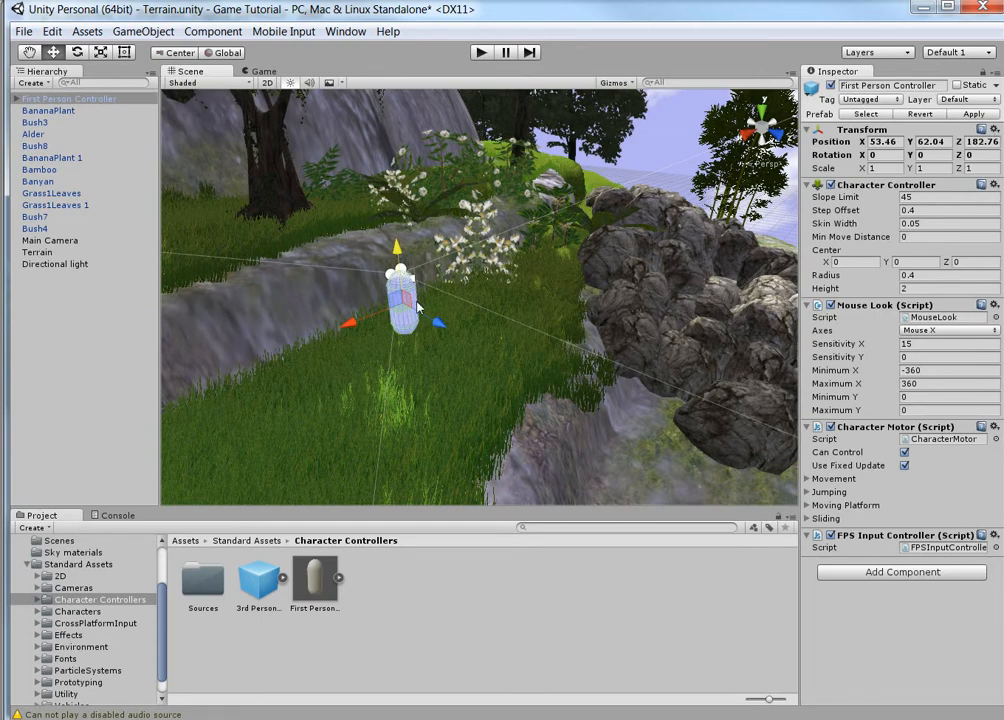
{"action": "left_click_drag", "start_coordinate": [397, 247], "coordinate": [389, 220]}
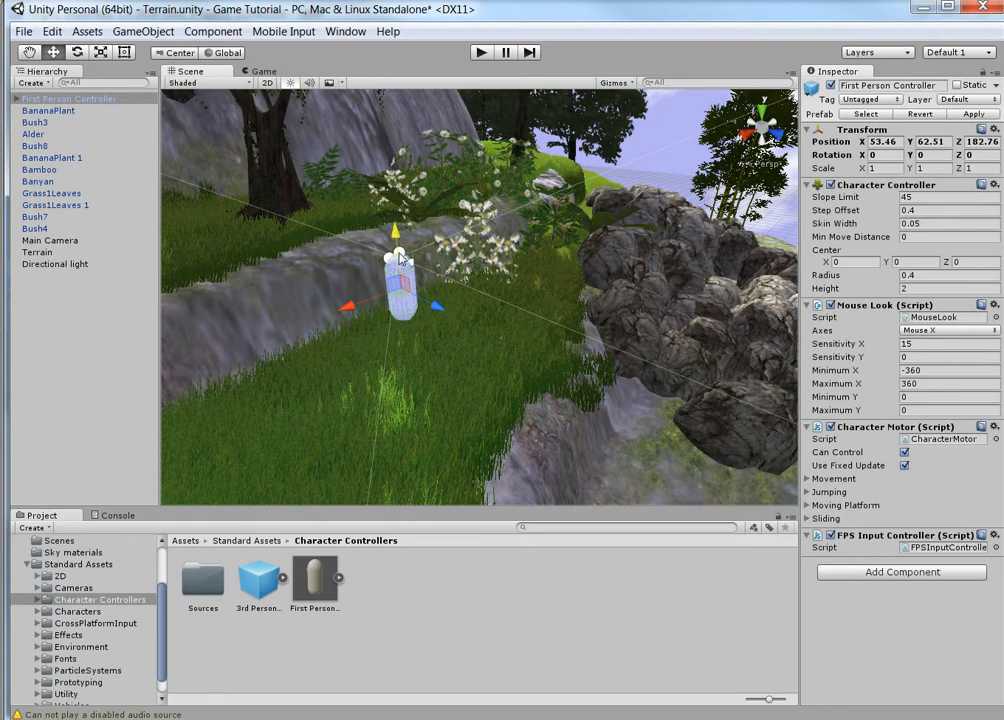
Add an Audio Listener component to the Main Camera.
{"action": "left_click", "coordinate": [96, 242]}
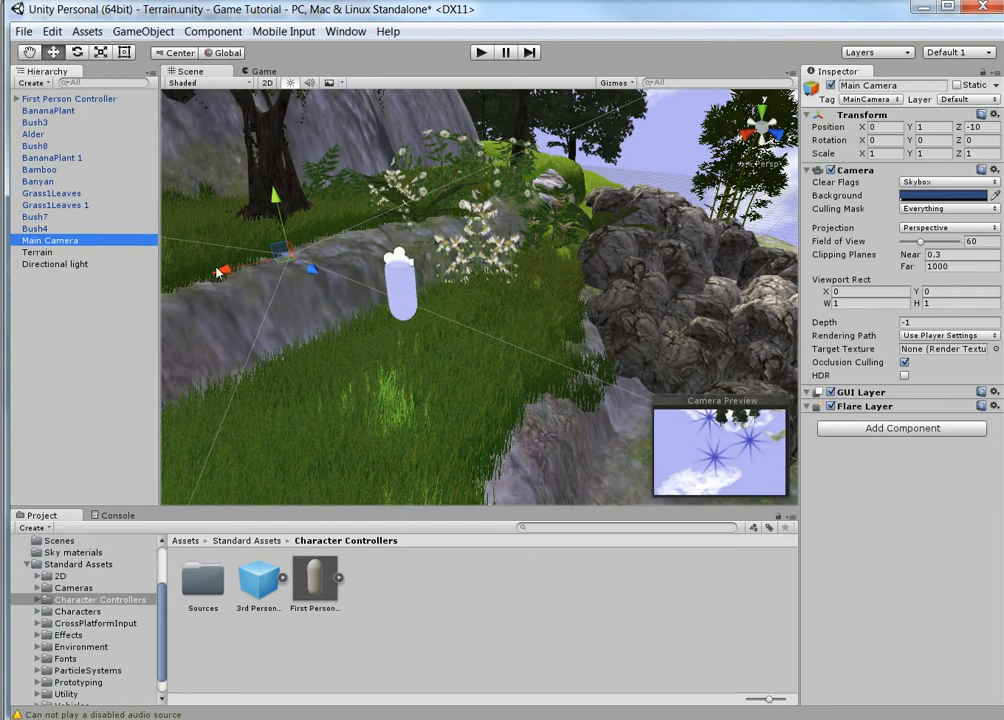
{"action": "right_click", "coordinate": [857, 410]}
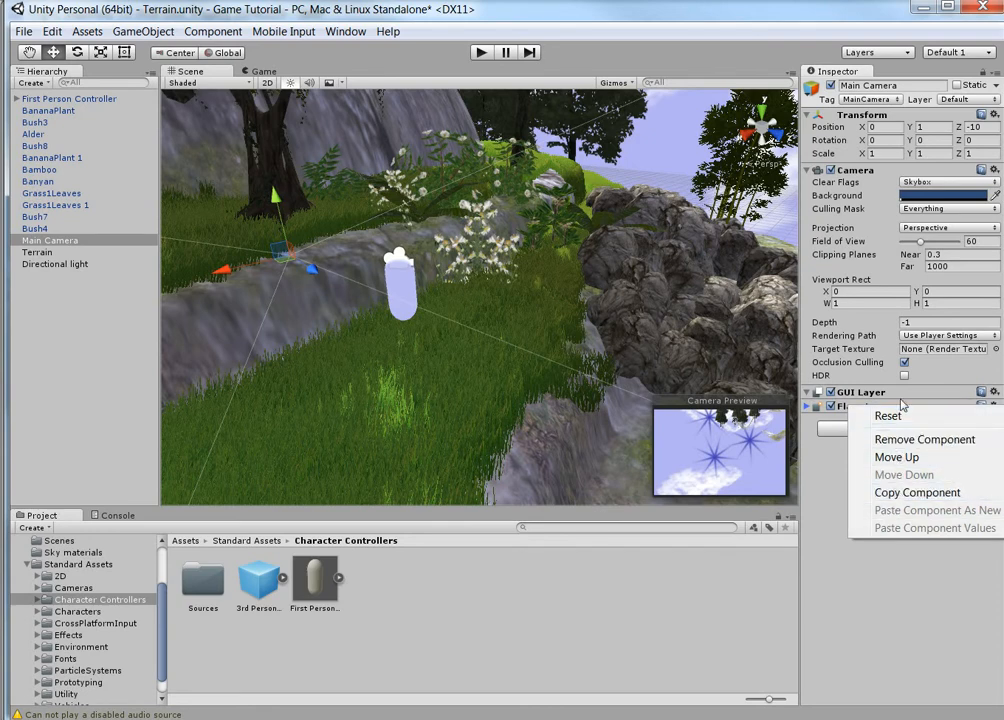
{"action": "left_click", "coordinate": [874, 558]}
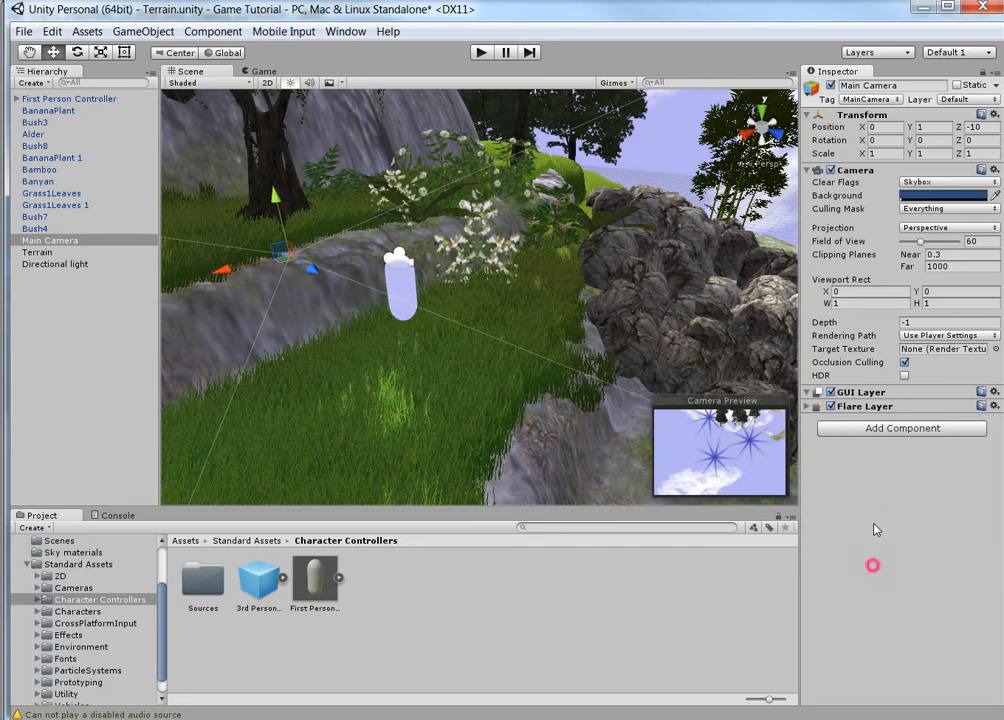
{"action": "left_click", "coordinate": [870, 430]}
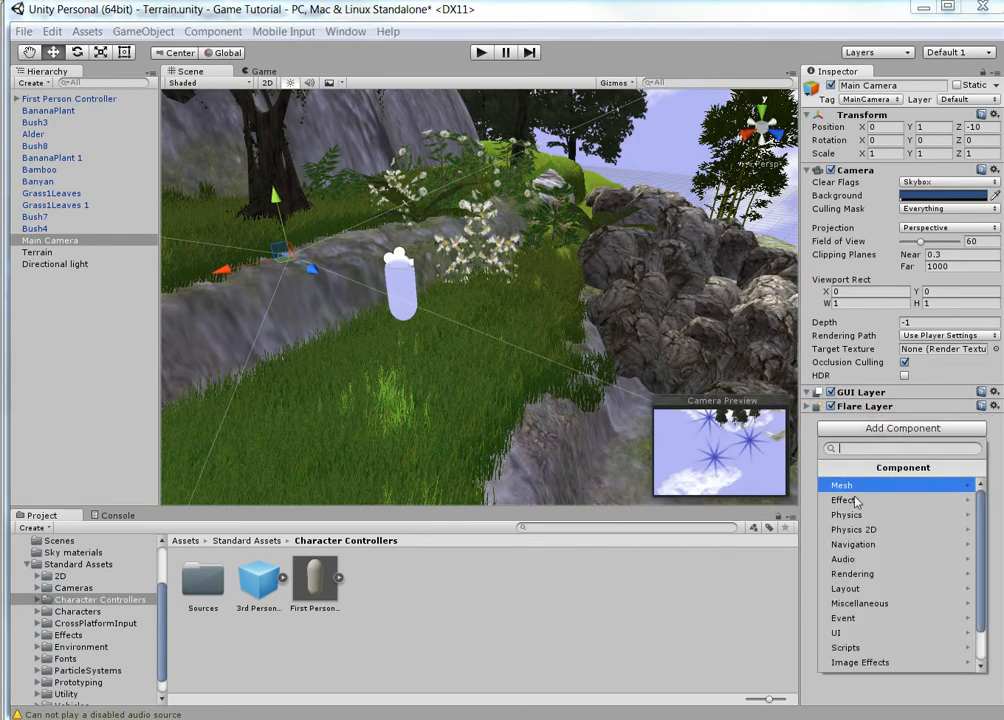
{"action": "left_click", "coordinate": [860, 559]}
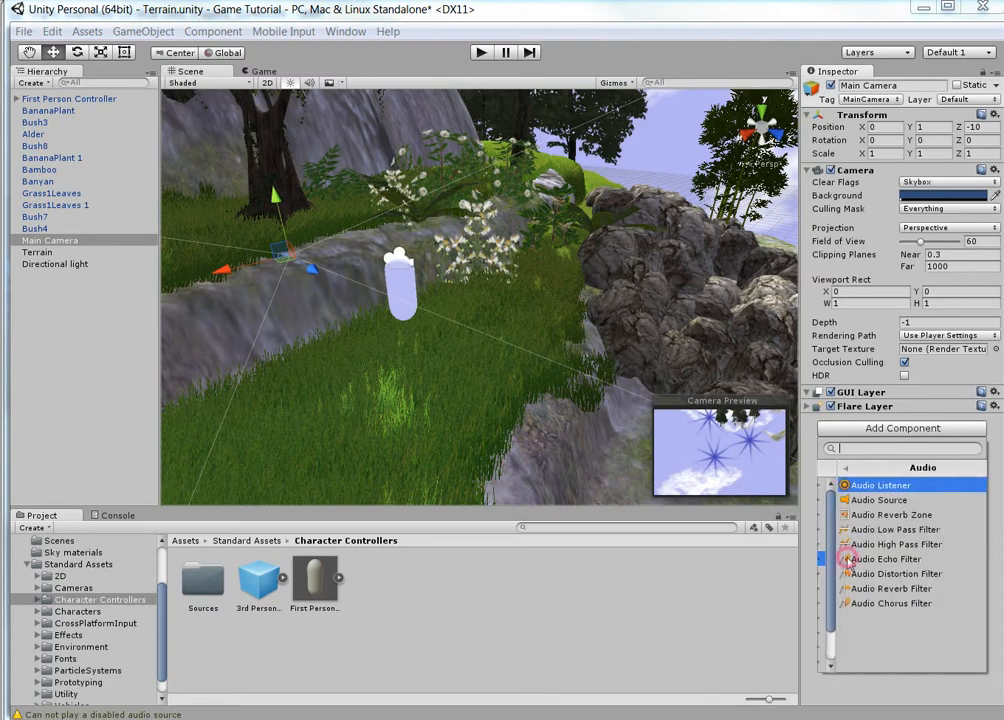
{"action": "left_click", "coordinate": [884, 488]}
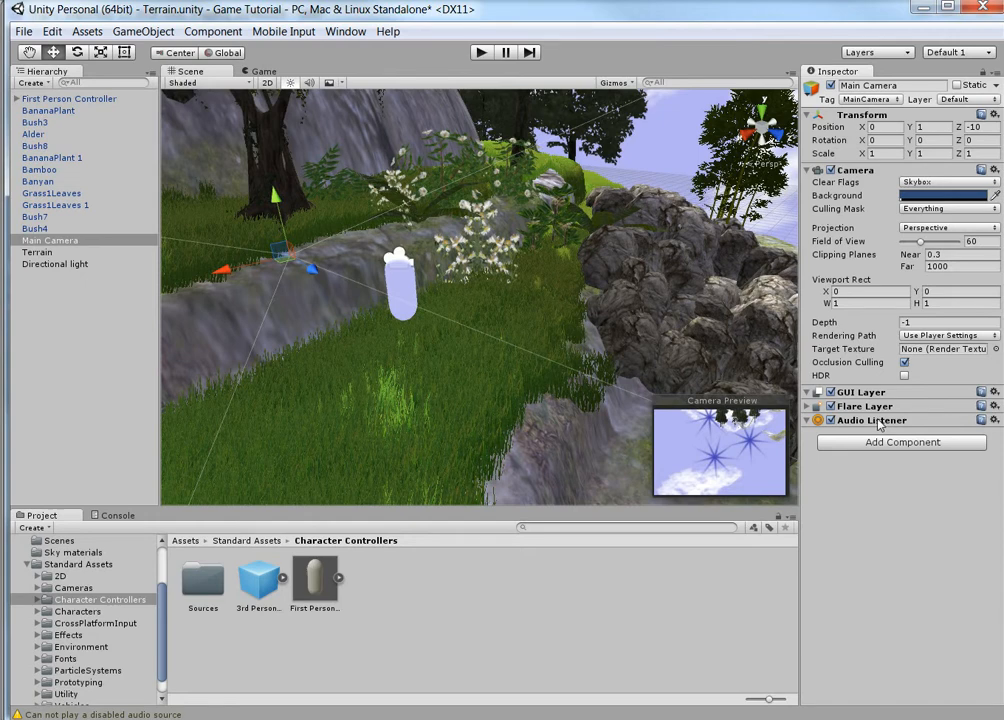
Remove the Audio Listener component from the Main Camera.
{"action": "right_click", "coordinate": [857, 422]}
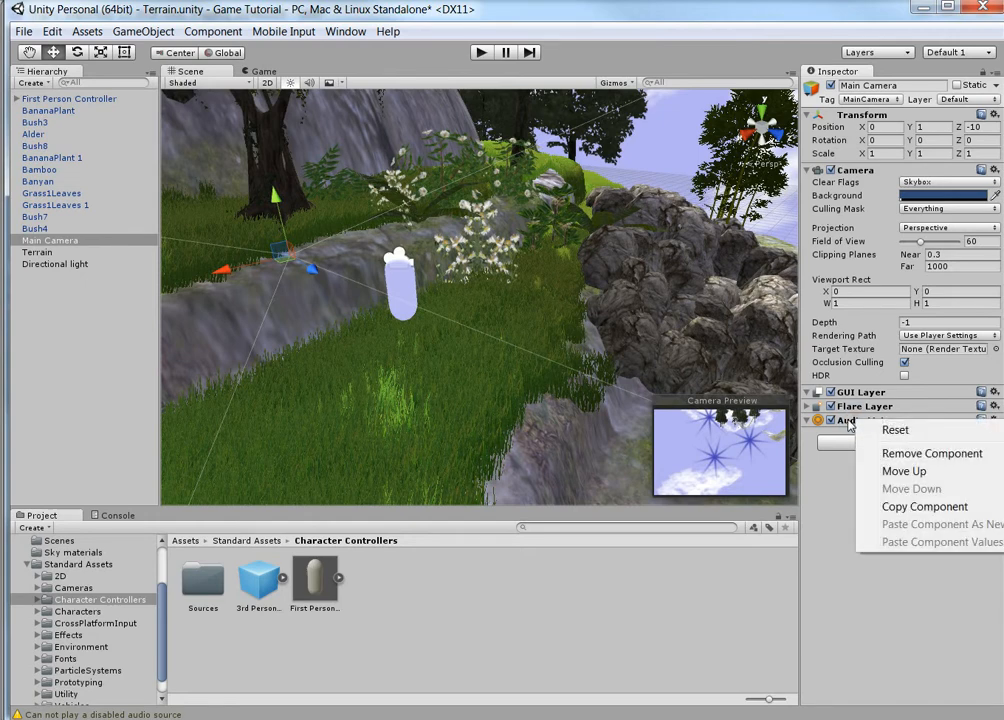
{"action": "left_click", "coordinate": [848, 420]}
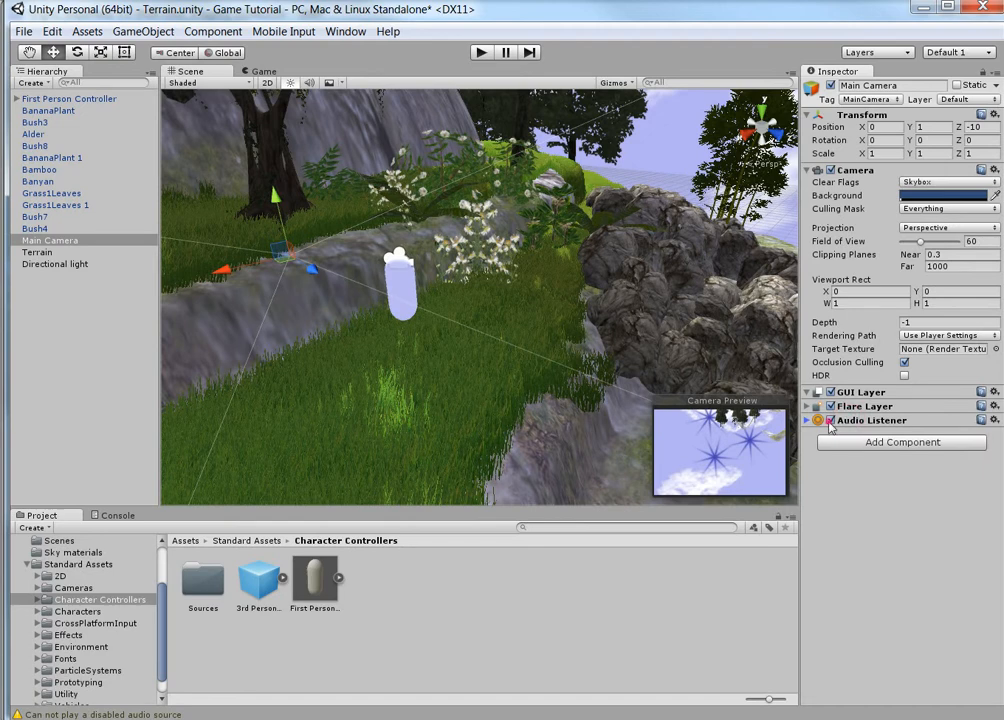
{"action": "left_click", "coordinate": [829, 421]}
{"action": "right_click", "coordinate": [880, 421]}
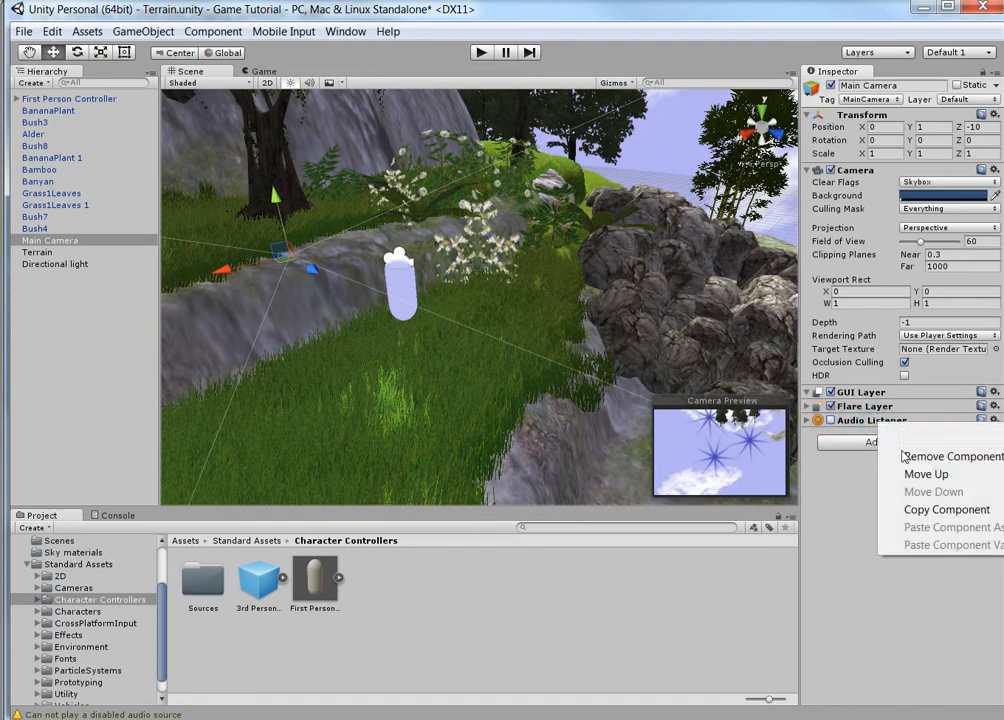
{"action": "left_click", "coordinate": [843, 427]}
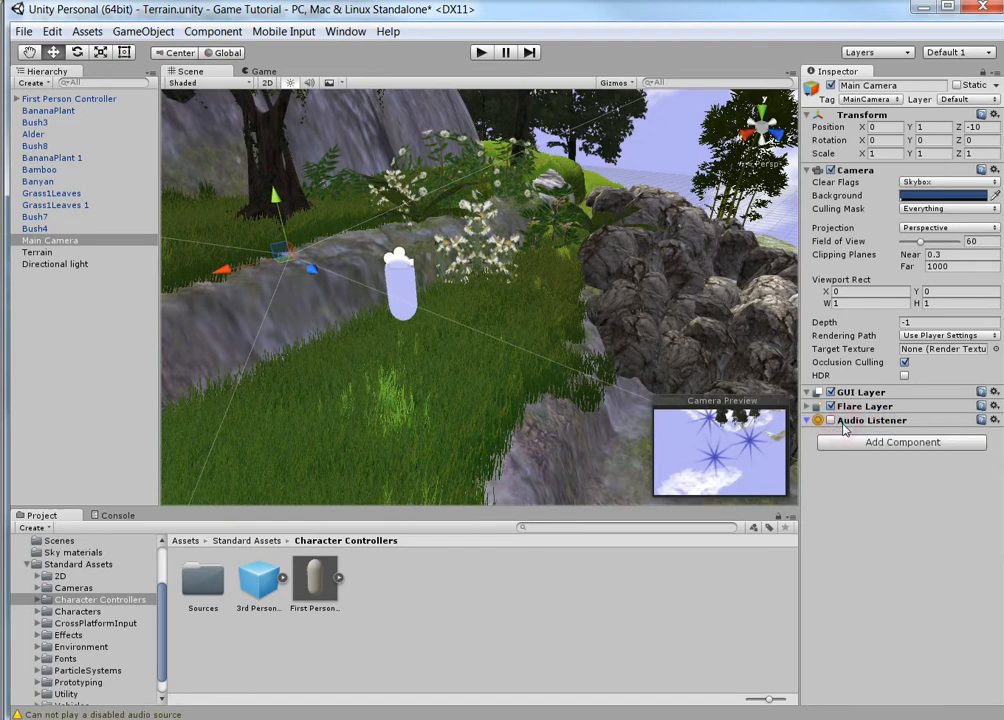
{"action": "right_click", "coordinate": [851, 427]}
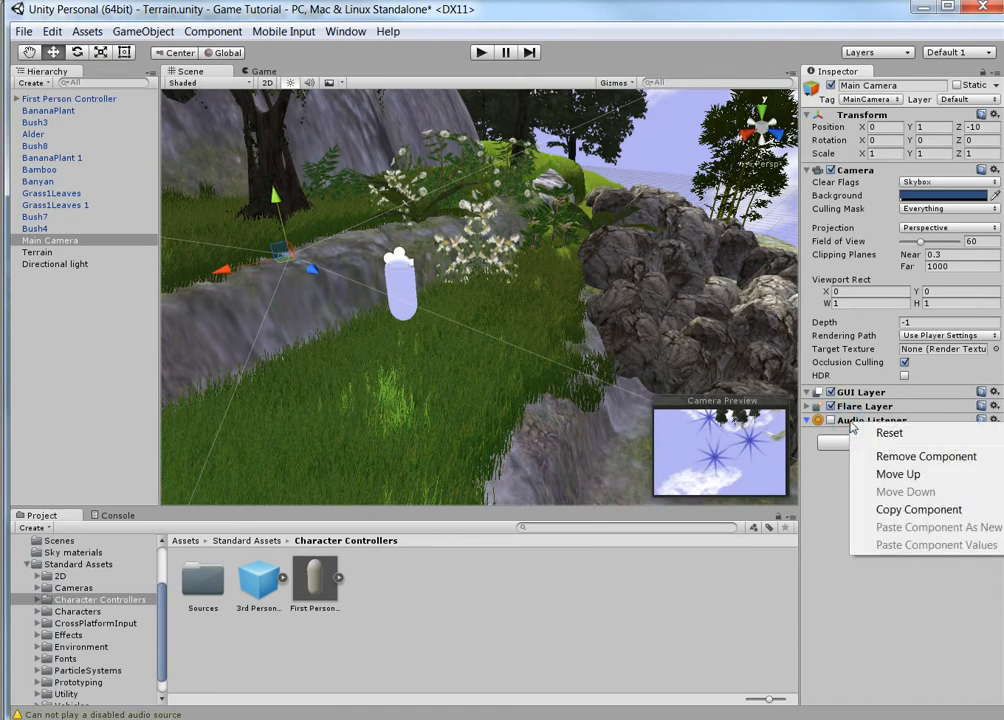
{"action": "left_click", "coordinate": [926, 457]}
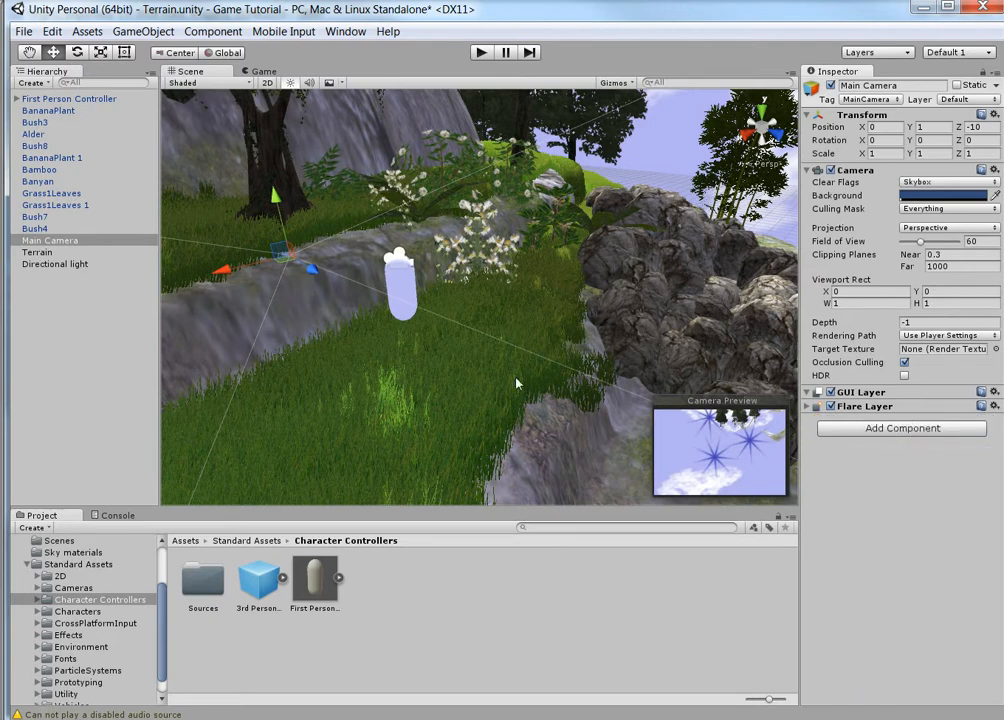
Play-test the First Person Controller in the scene, walking it across the grass up to the rock ledge.
{"action": "left_click", "coordinate": [396, 265]}
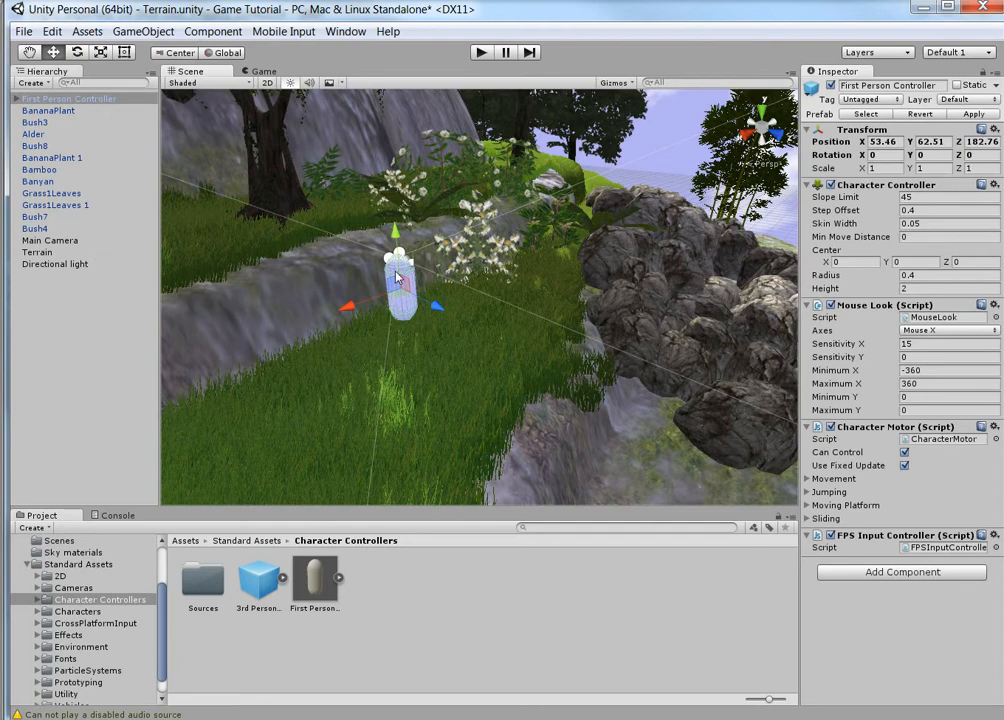
{"action": "left_click", "coordinate": [480, 53]}
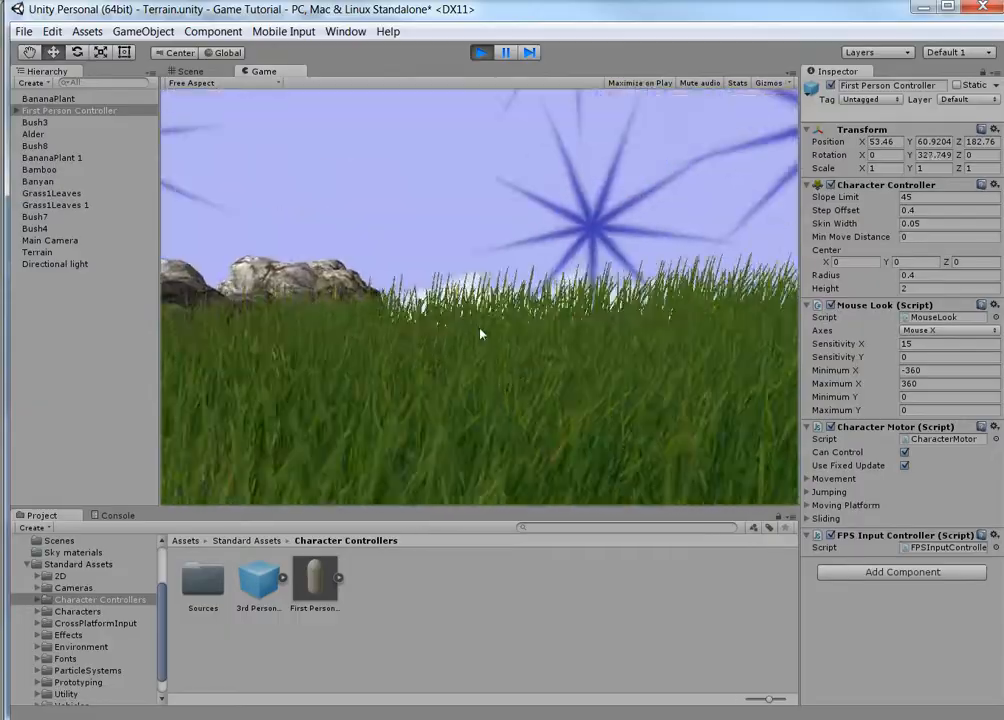
{"action": "key", "text": "s"}
{"action": "key", "text": "a"}
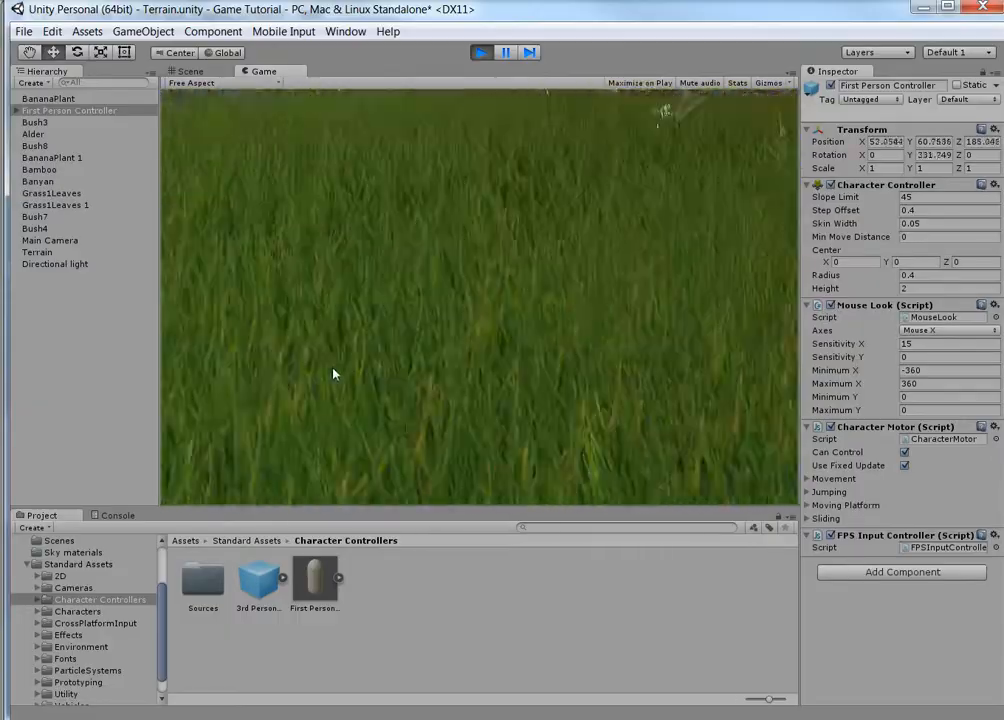
{"action": "key", "text": "w"}
{"action": "key", "text": "w"}
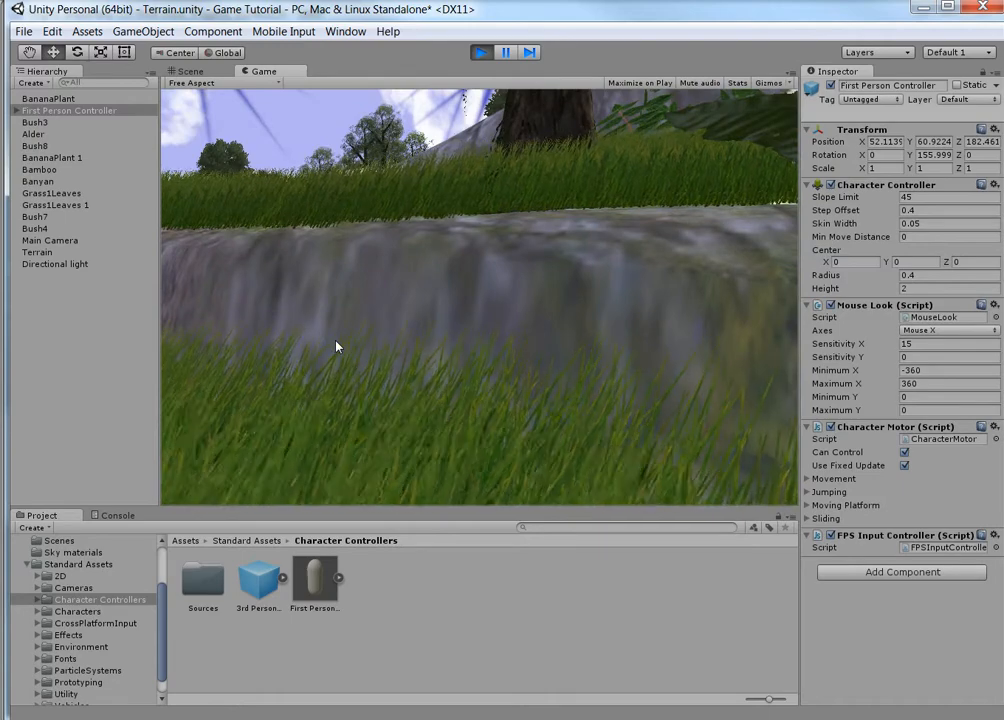
{"action": "key", "text": "w"}
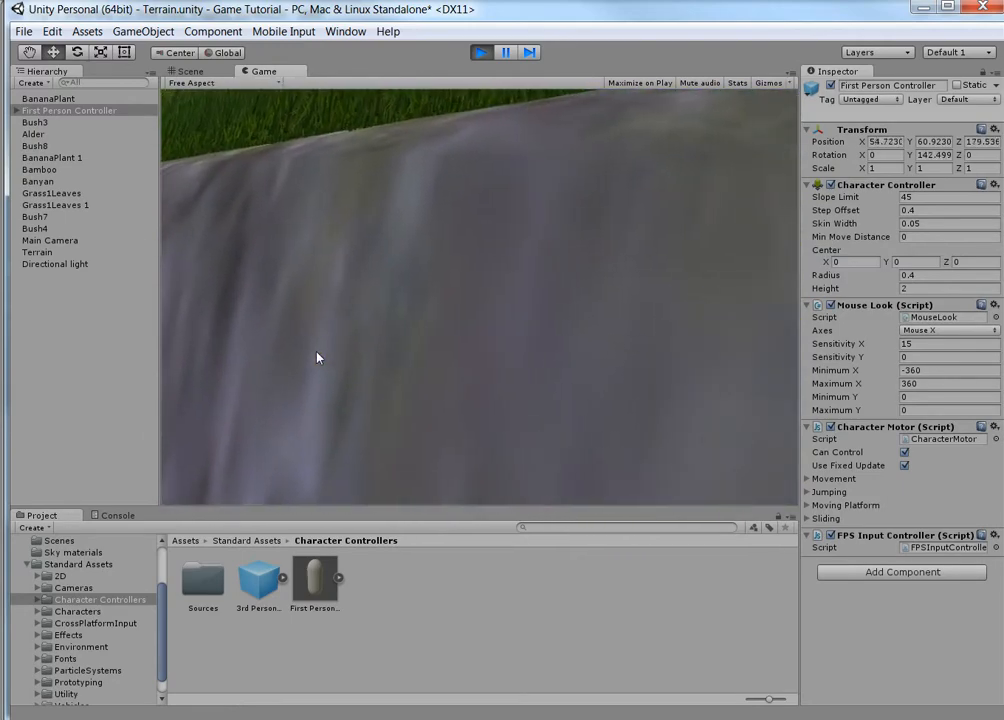
Jump repeatedly at the rock ledge and move the character onto the upper grass level.
{"action": "key", "text": "space"}
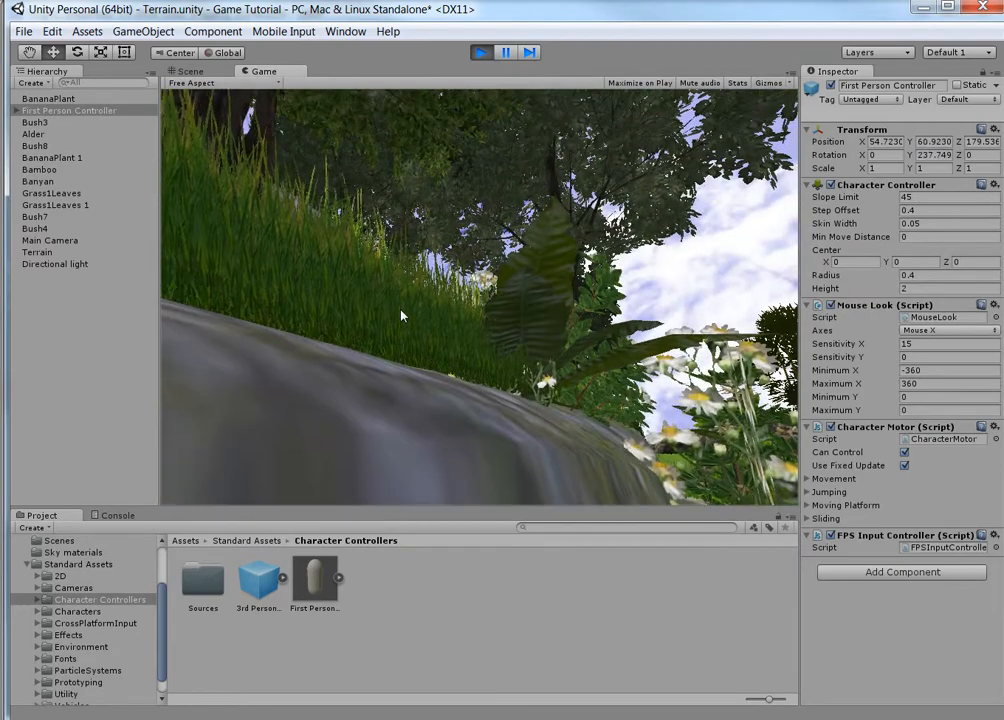
{"action": "key", "text": "space"}
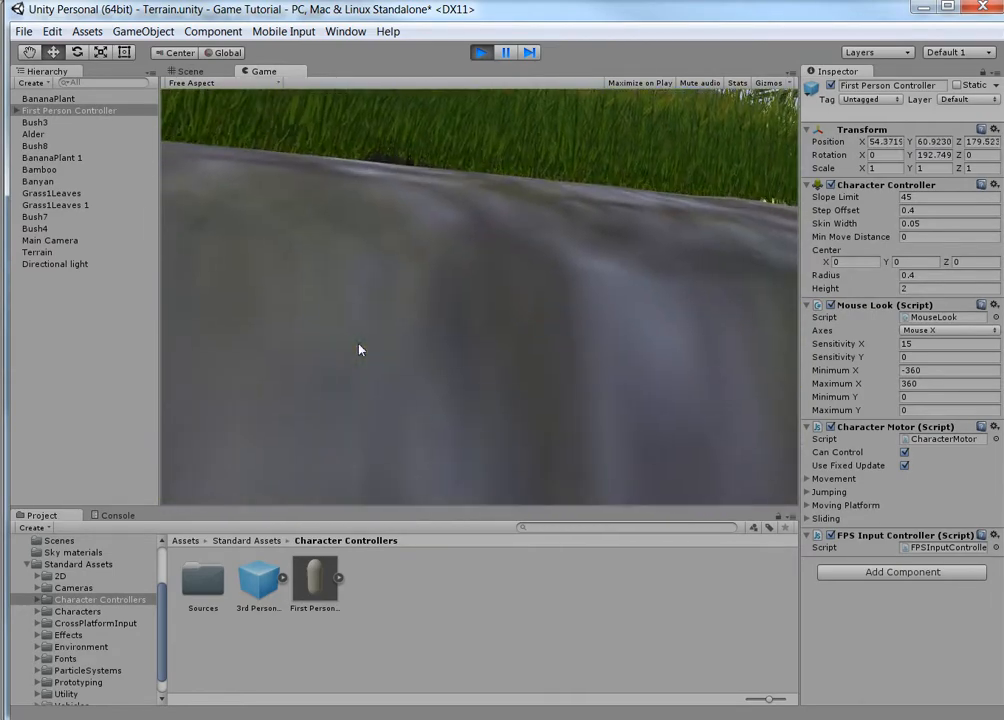
{"action": "key", "text": "space"}
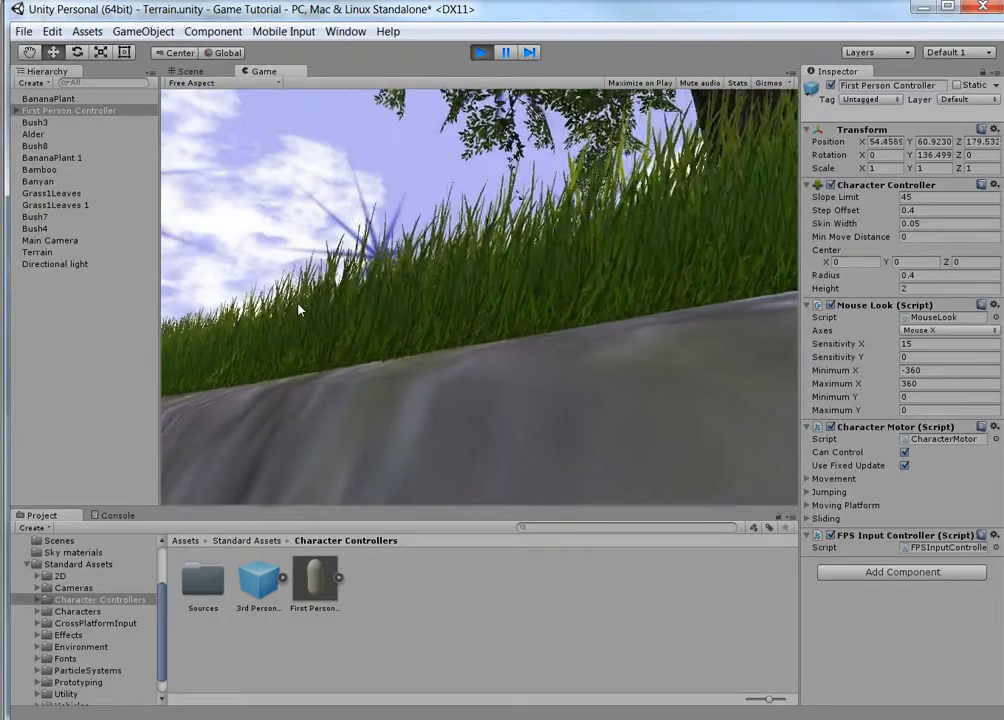
{"action": "key", "text": "space"}
{"action": "key", "text": "w"}
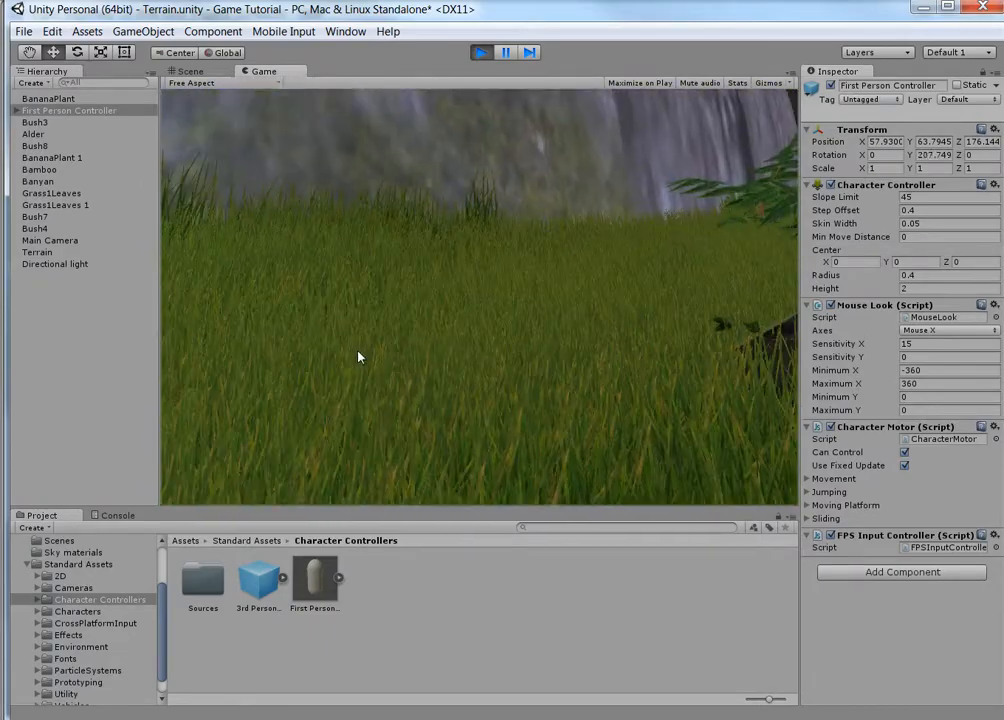
Walk the character along the upper grass past the trees, then drop to the lower ground beside the rock wall.
{"action": "key", "text": "w"}
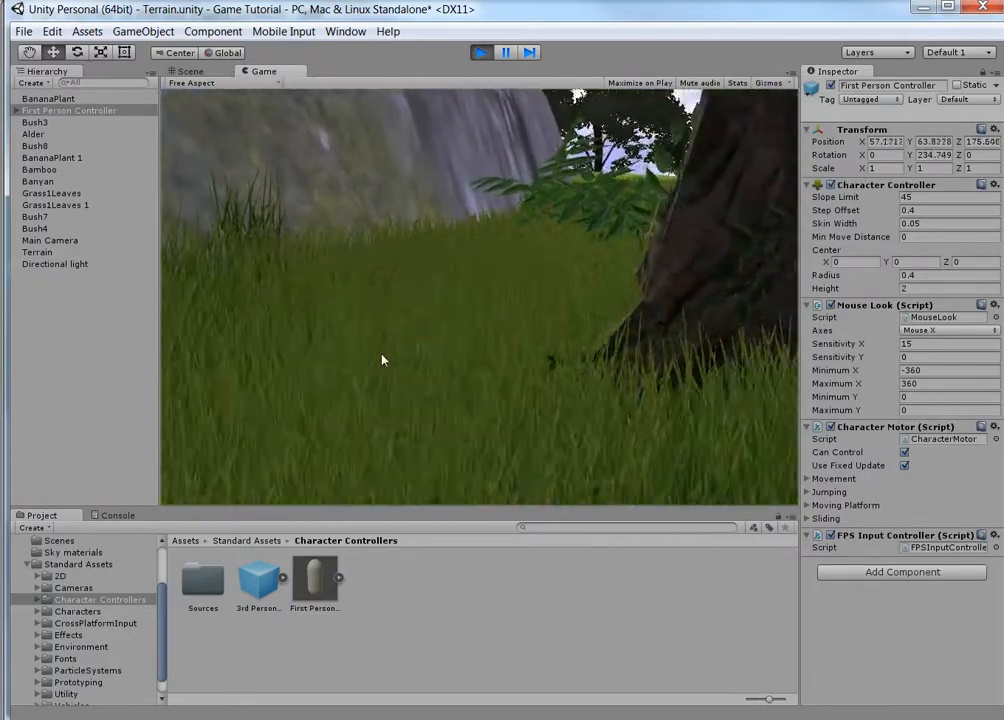
{"action": "key", "text": "w"}
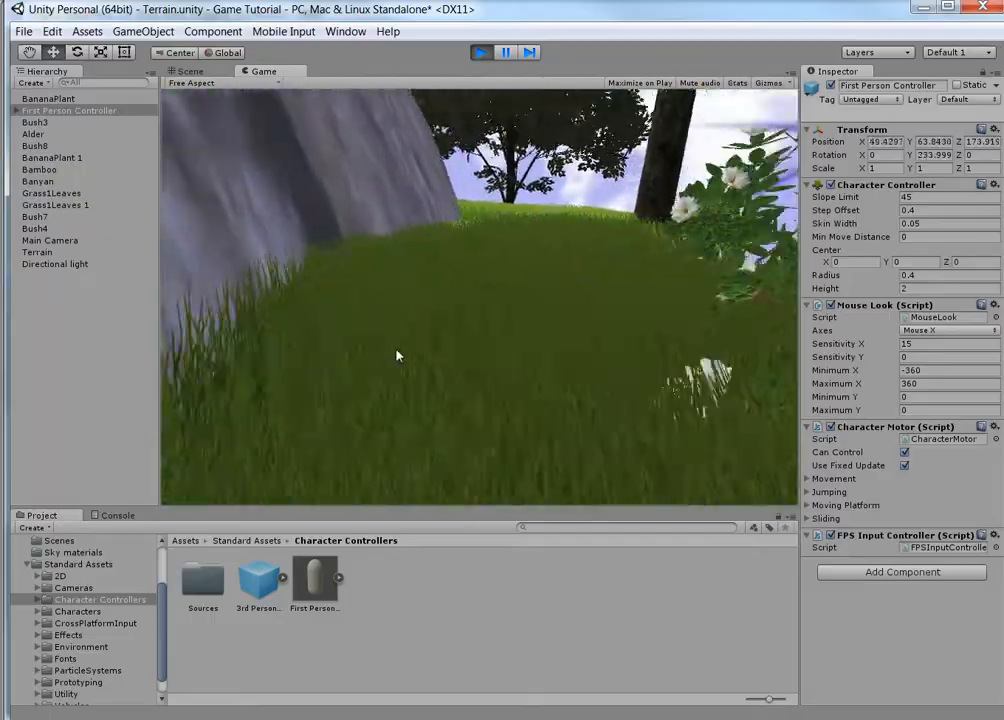
{"action": "key", "text": "w"}
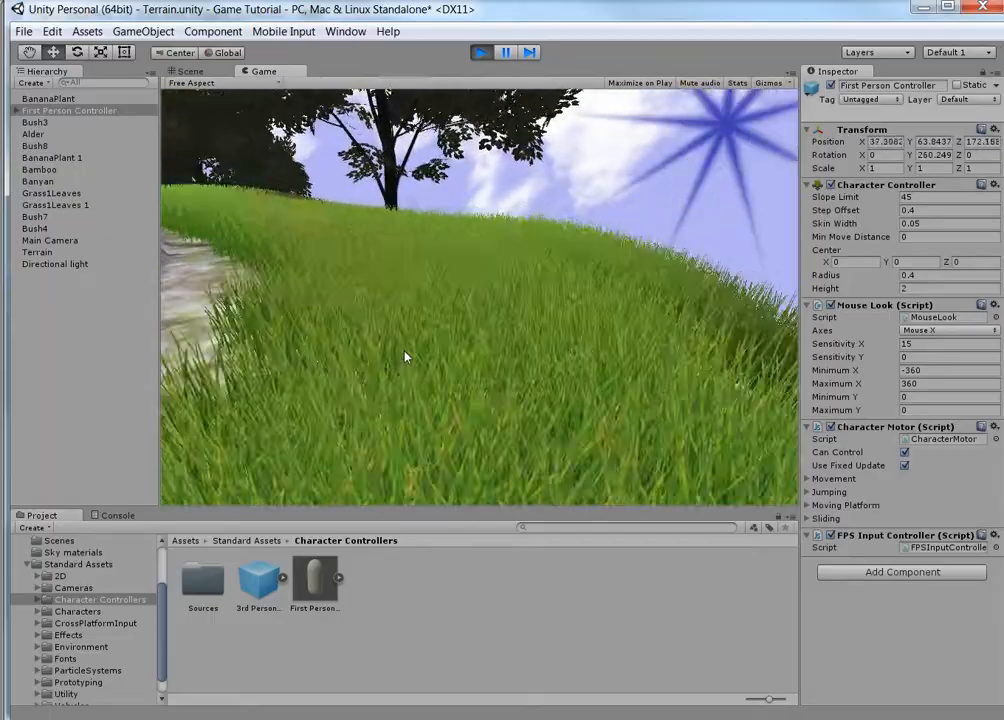
{"action": "key", "text": "w"}
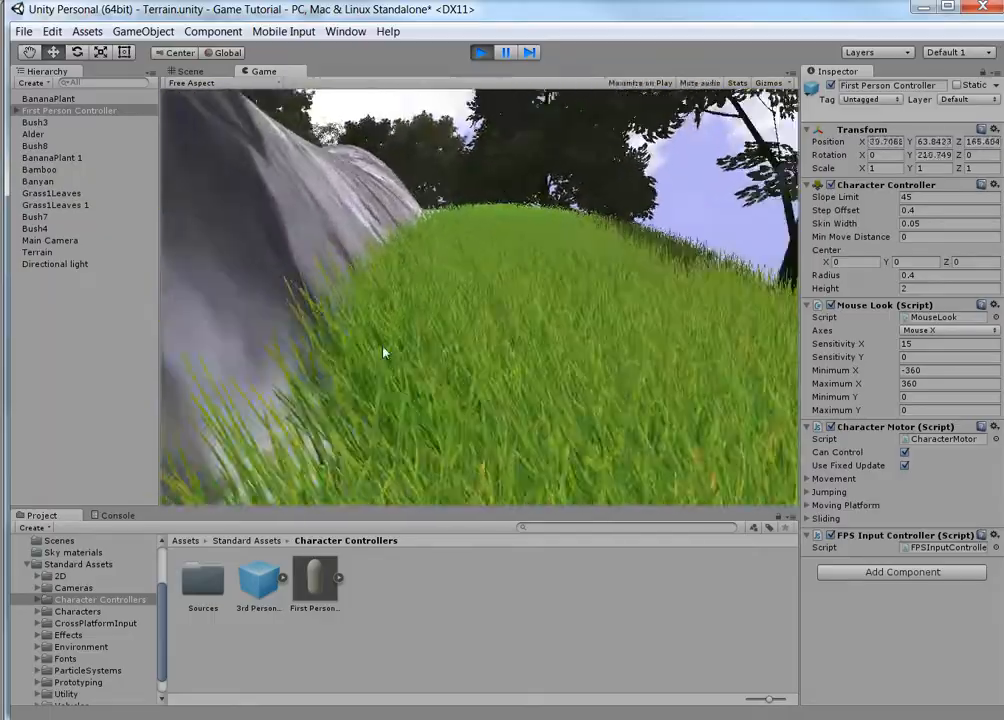
{"action": "key", "text": "w"}
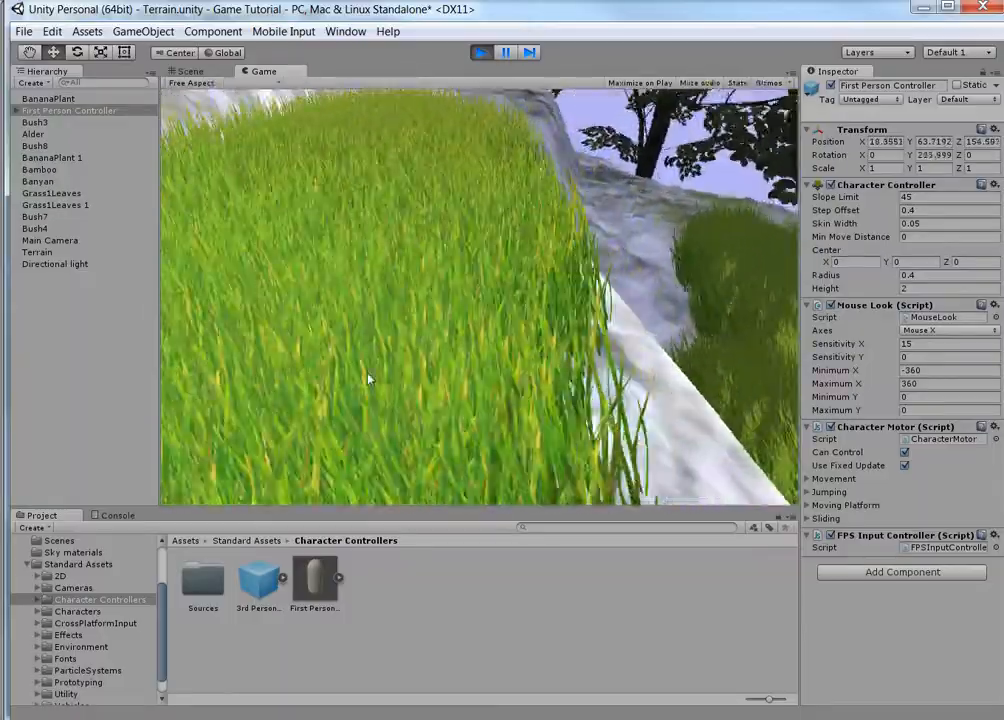
{"action": "key", "text": "w"}
{"action": "key", "text": "w"}
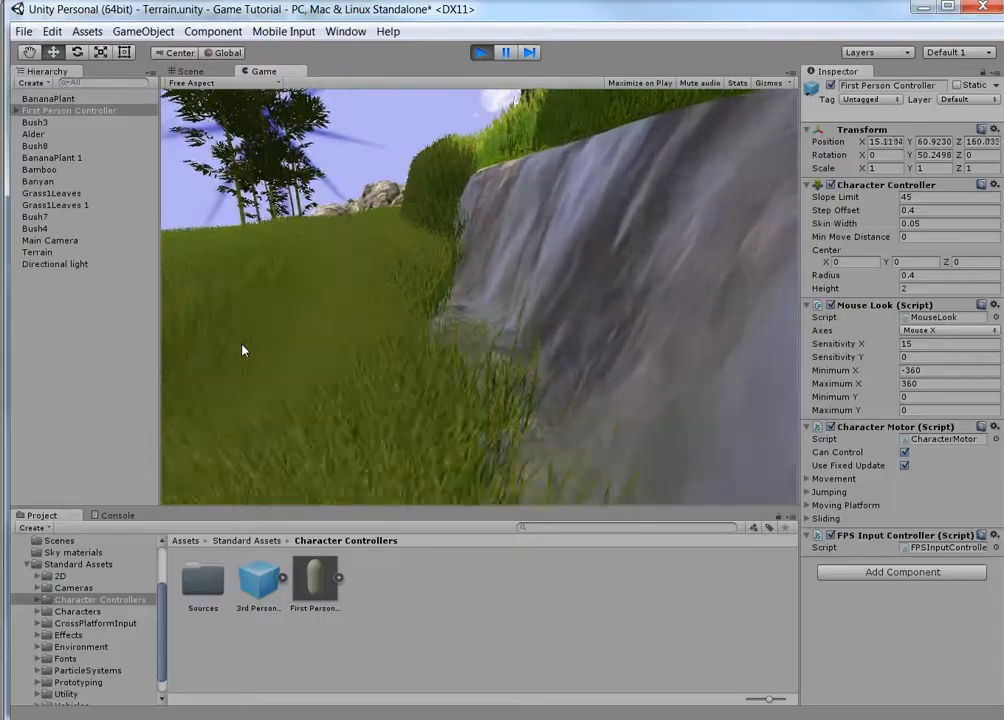
Walk the character back along the foot of the grassy ledge past the boulders and end the play test.
{"action": "key", "text": "w"}
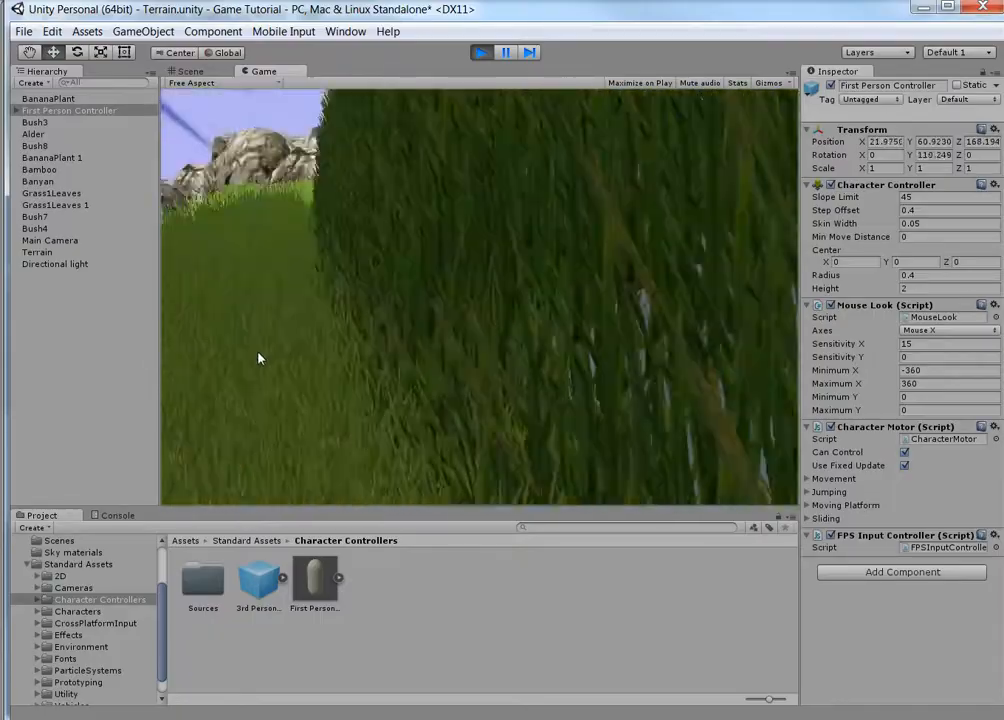
{"action": "key", "text": "w"}
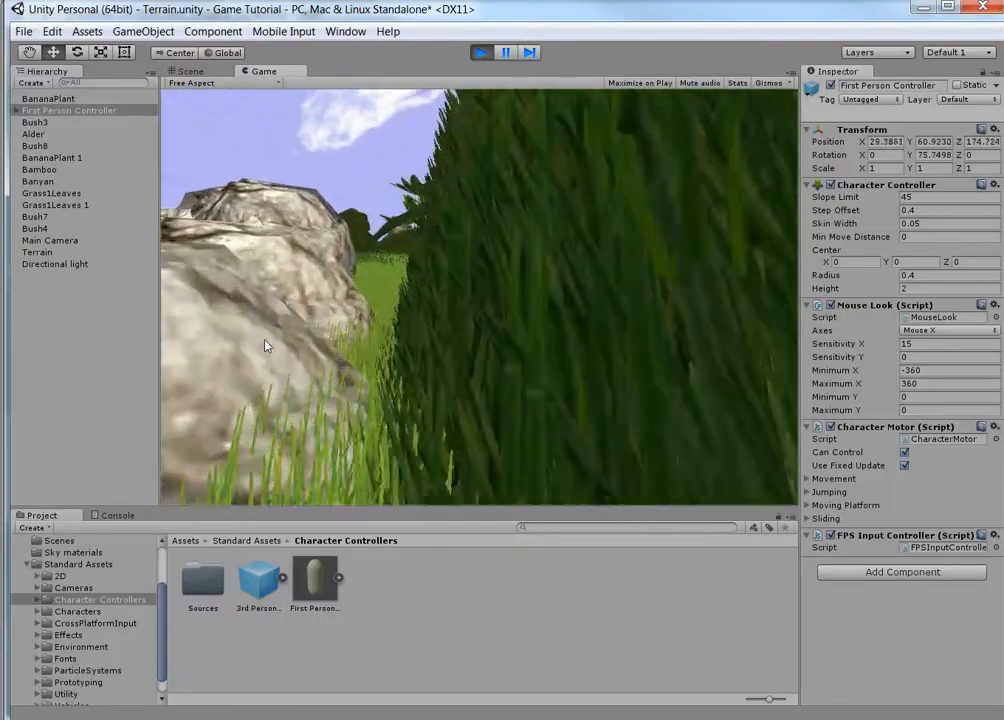
{"action": "key", "text": "w"}
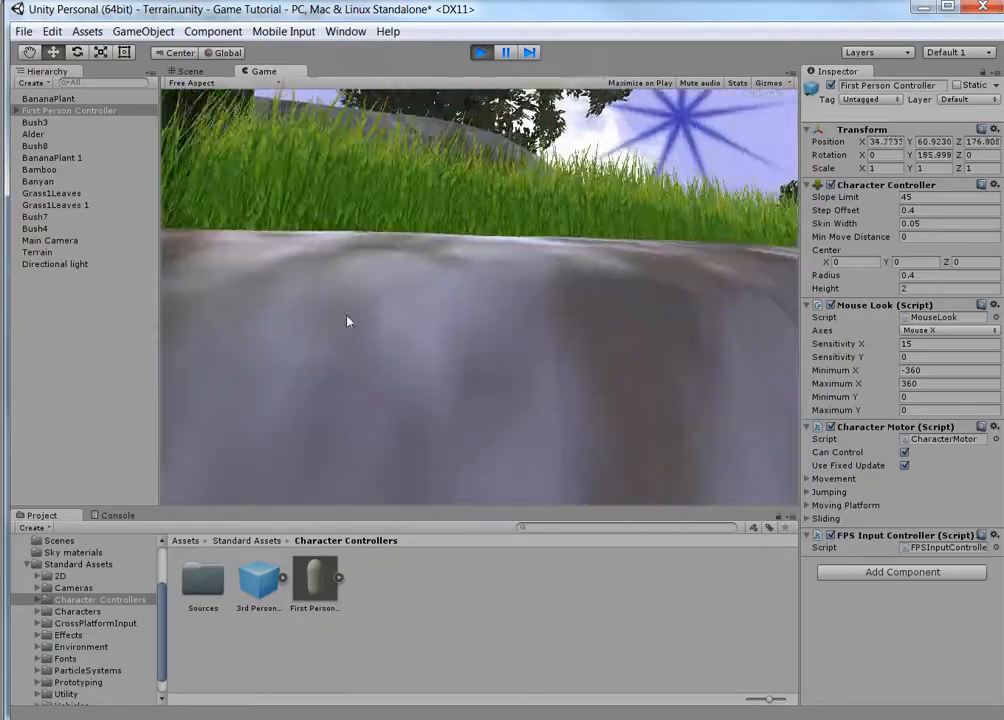
{"action": "key", "text": "w"}
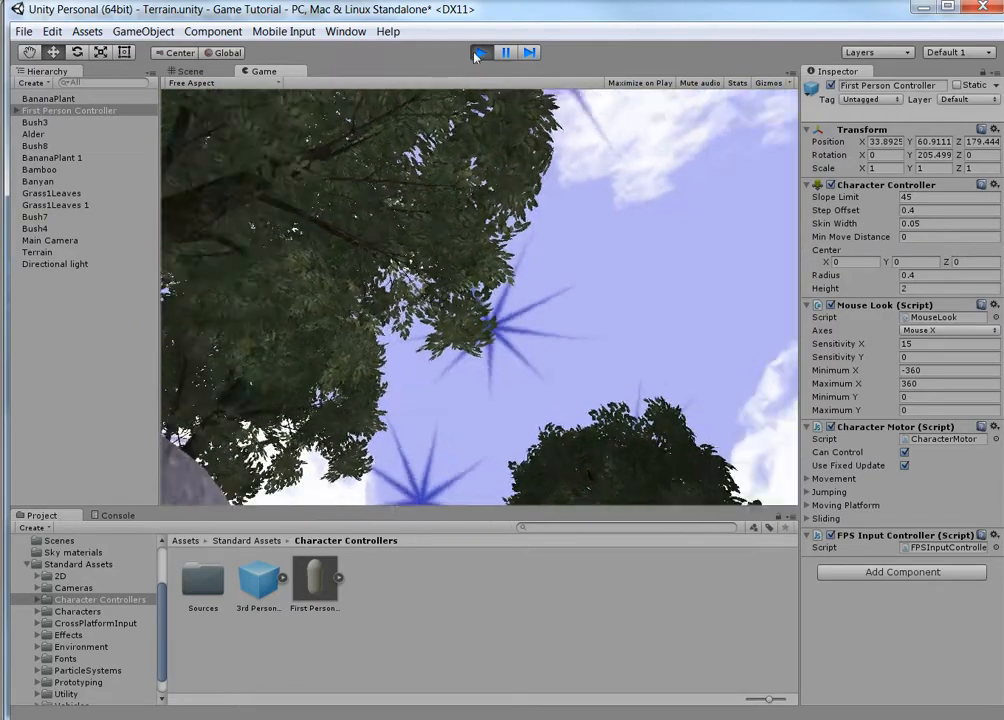
{"action": "left_click", "coordinate": [478, 54]}
{"action": "scroll", "coordinate": [379, 354], "scroll_direction": "down", "scroll_amount": 5}
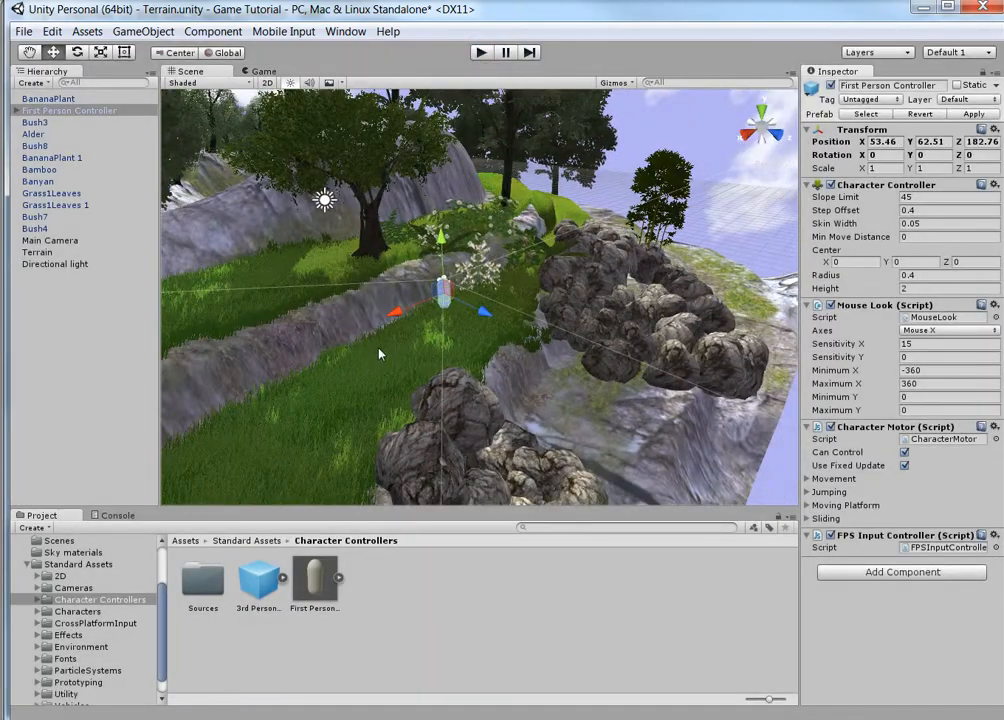
{"action": "scroll", "coordinate": [395, 362], "scroll_direction": "up", "scroll_amount": 4}
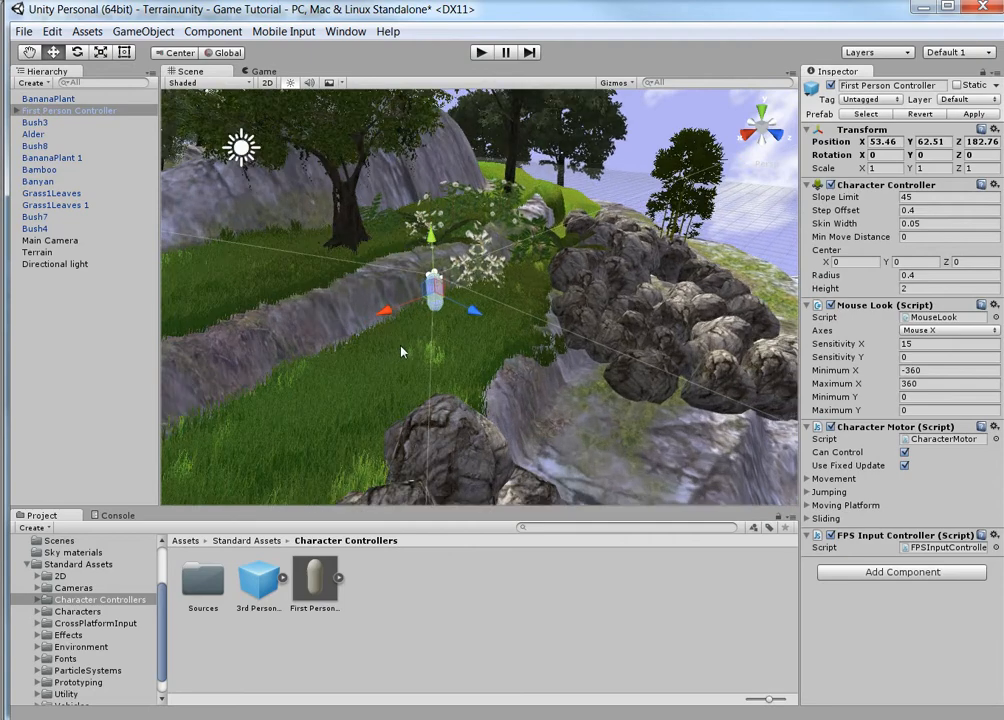
{"action": "scroll", "coordinate": [401, 351], "scroll_direction": "up", "scroll_amount": 3}
{"action": "scroll", "coordinate": [401, 351], "scroll_direction": "up", "scroll_amount": 2}
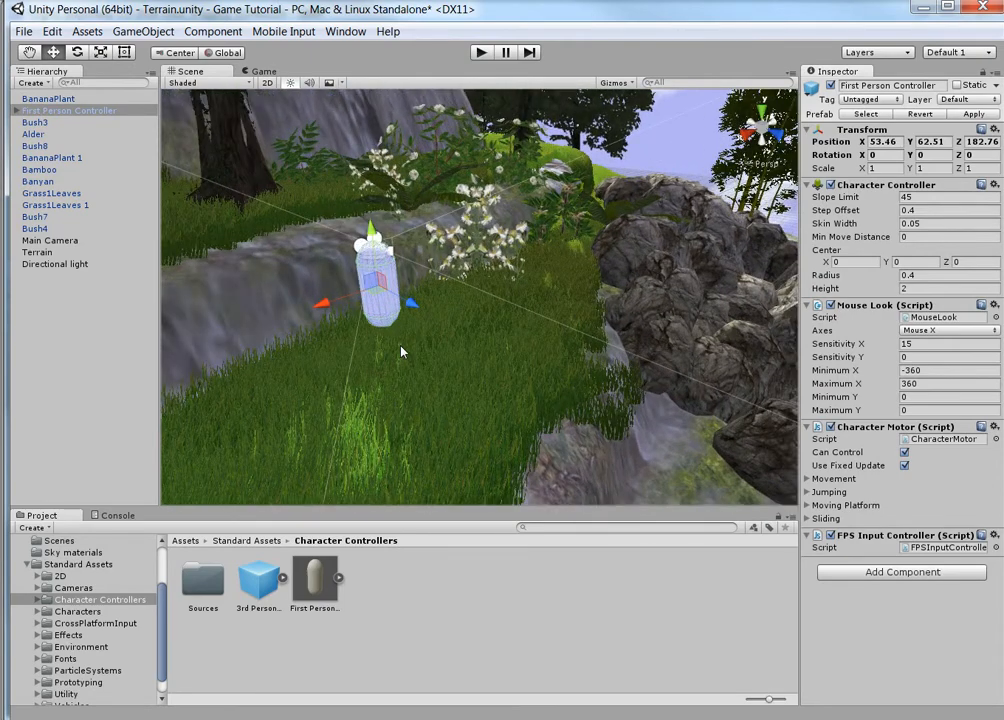